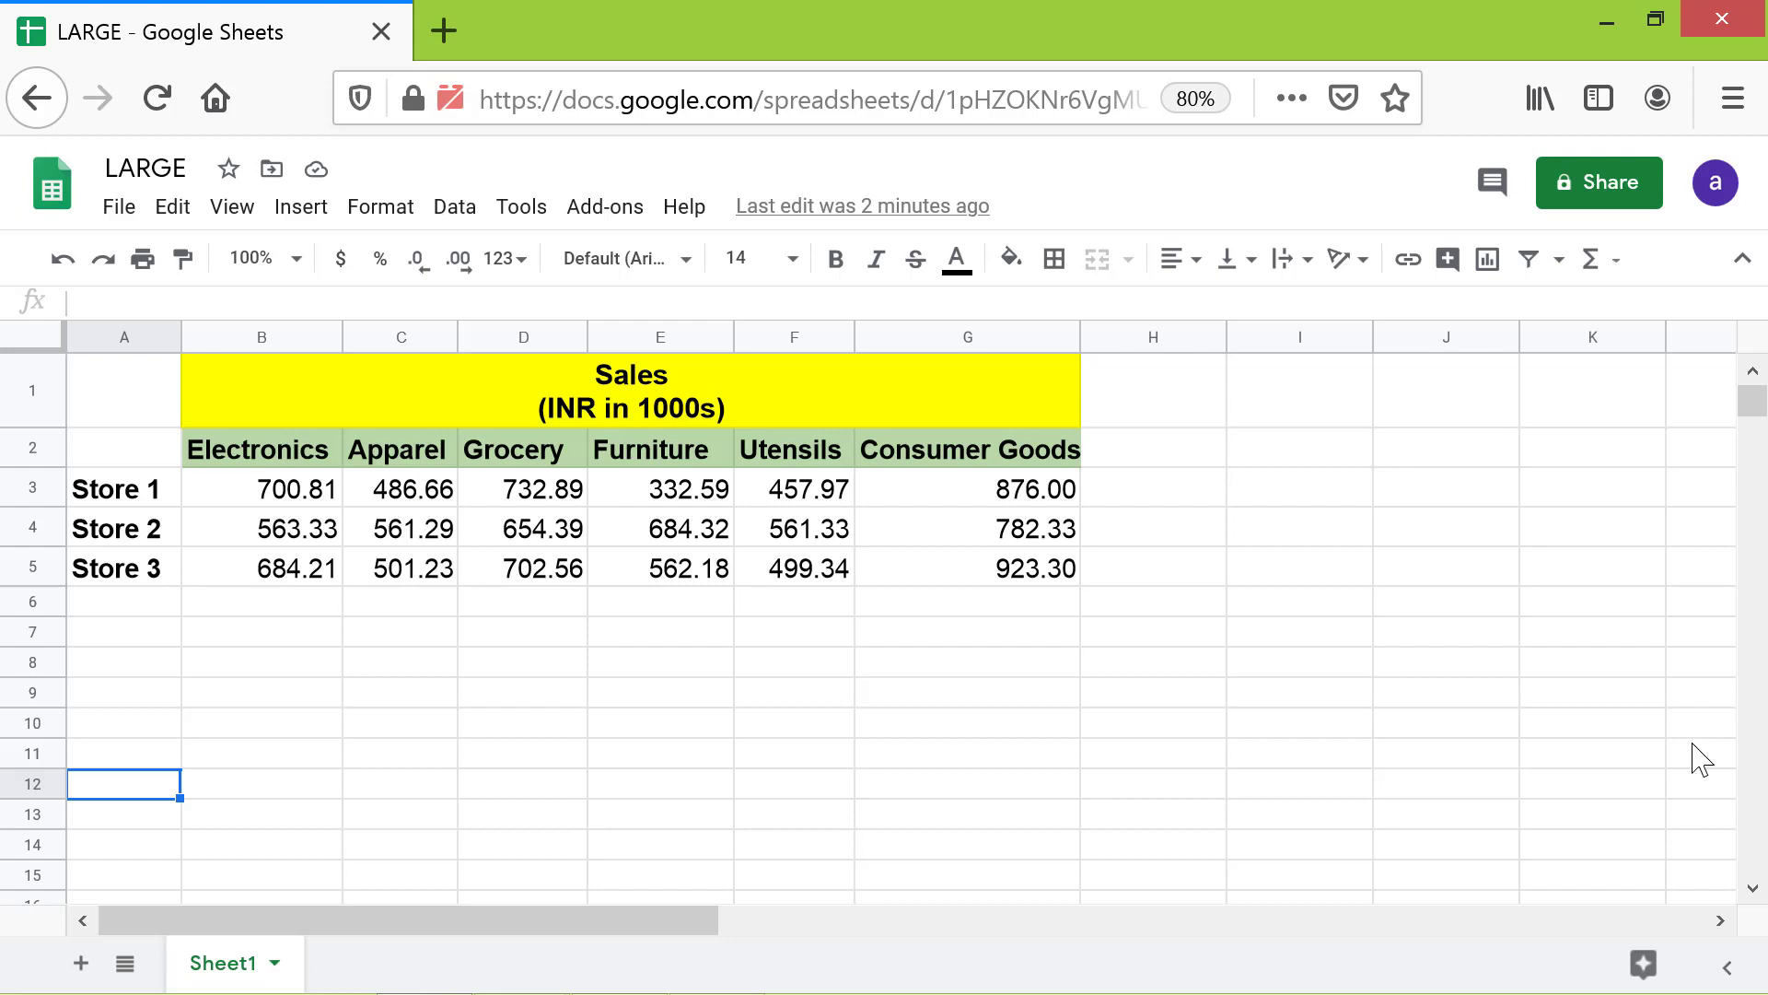
- Enter the heading "Top 3 Sales" in cell I2
{"action": "left_click", "coordinate": [1302, 451]}
{"action": "type", "text": "Top 3 Sales"}
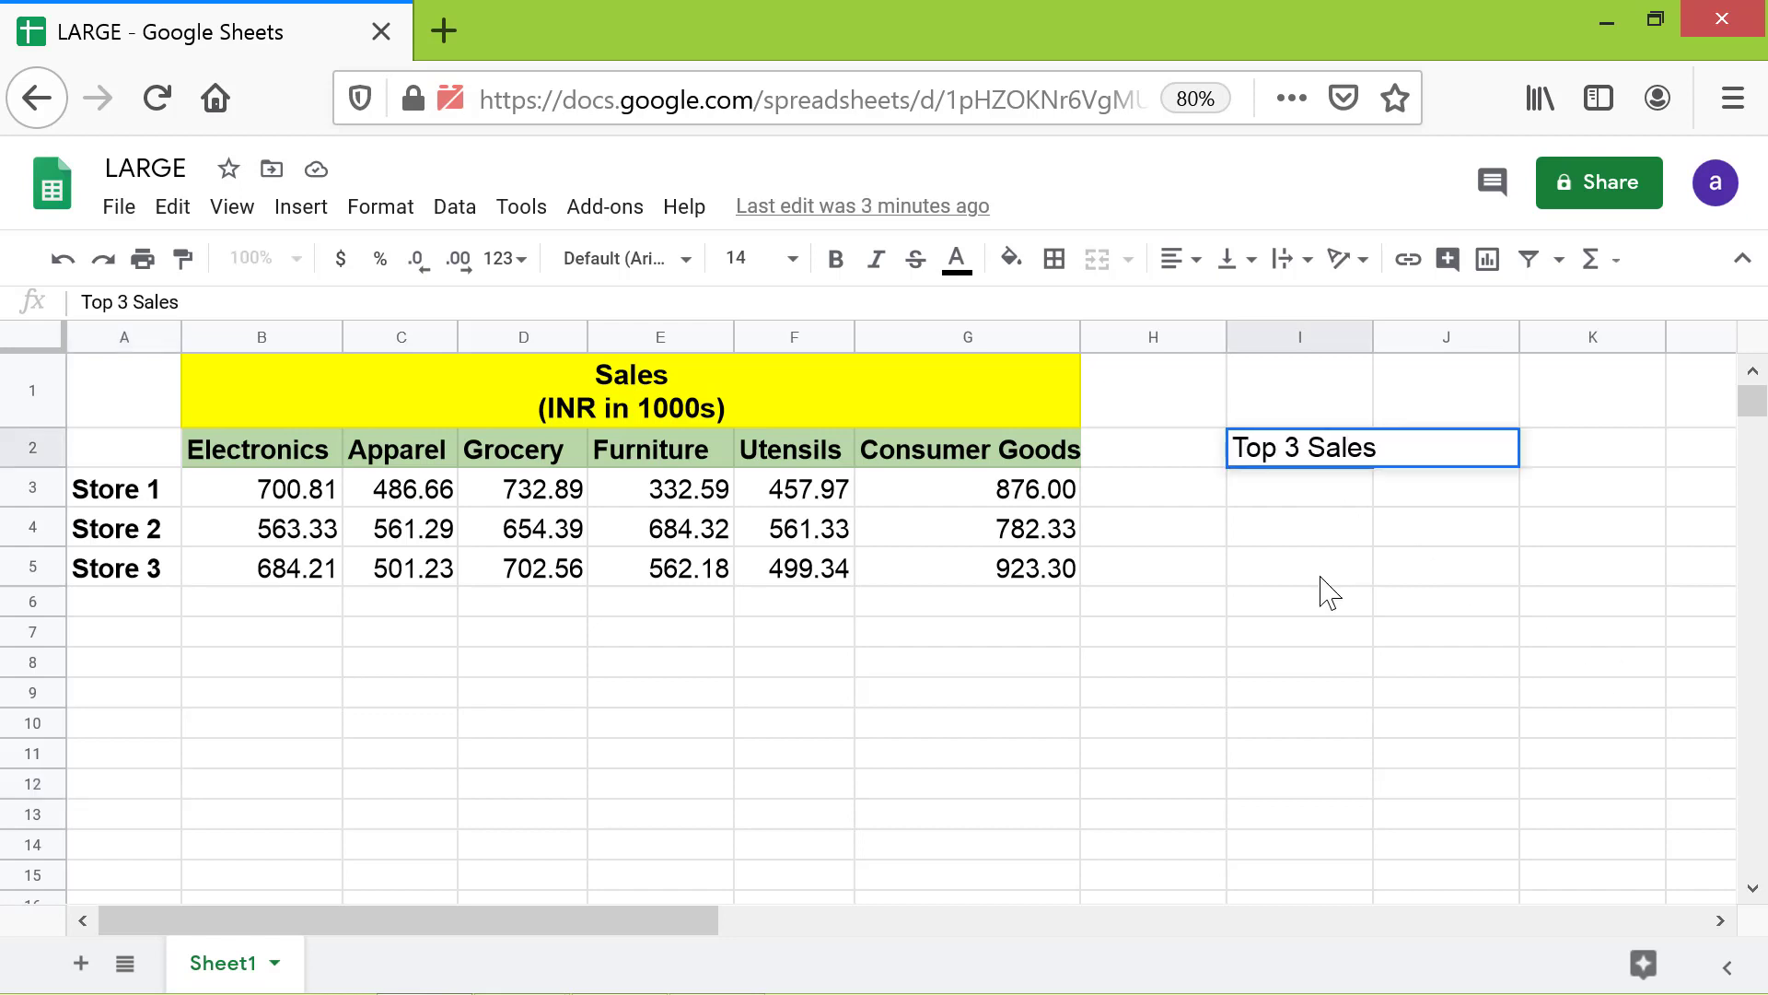
{"action": "key", "text": "Return"}
- Merge the "Top 3 Sales" heading across I2:K2 and make it centred and bold
{"action": "left_click_drag", "start_coordinate": [1308, 461], "coordinate": [1593, 461]}
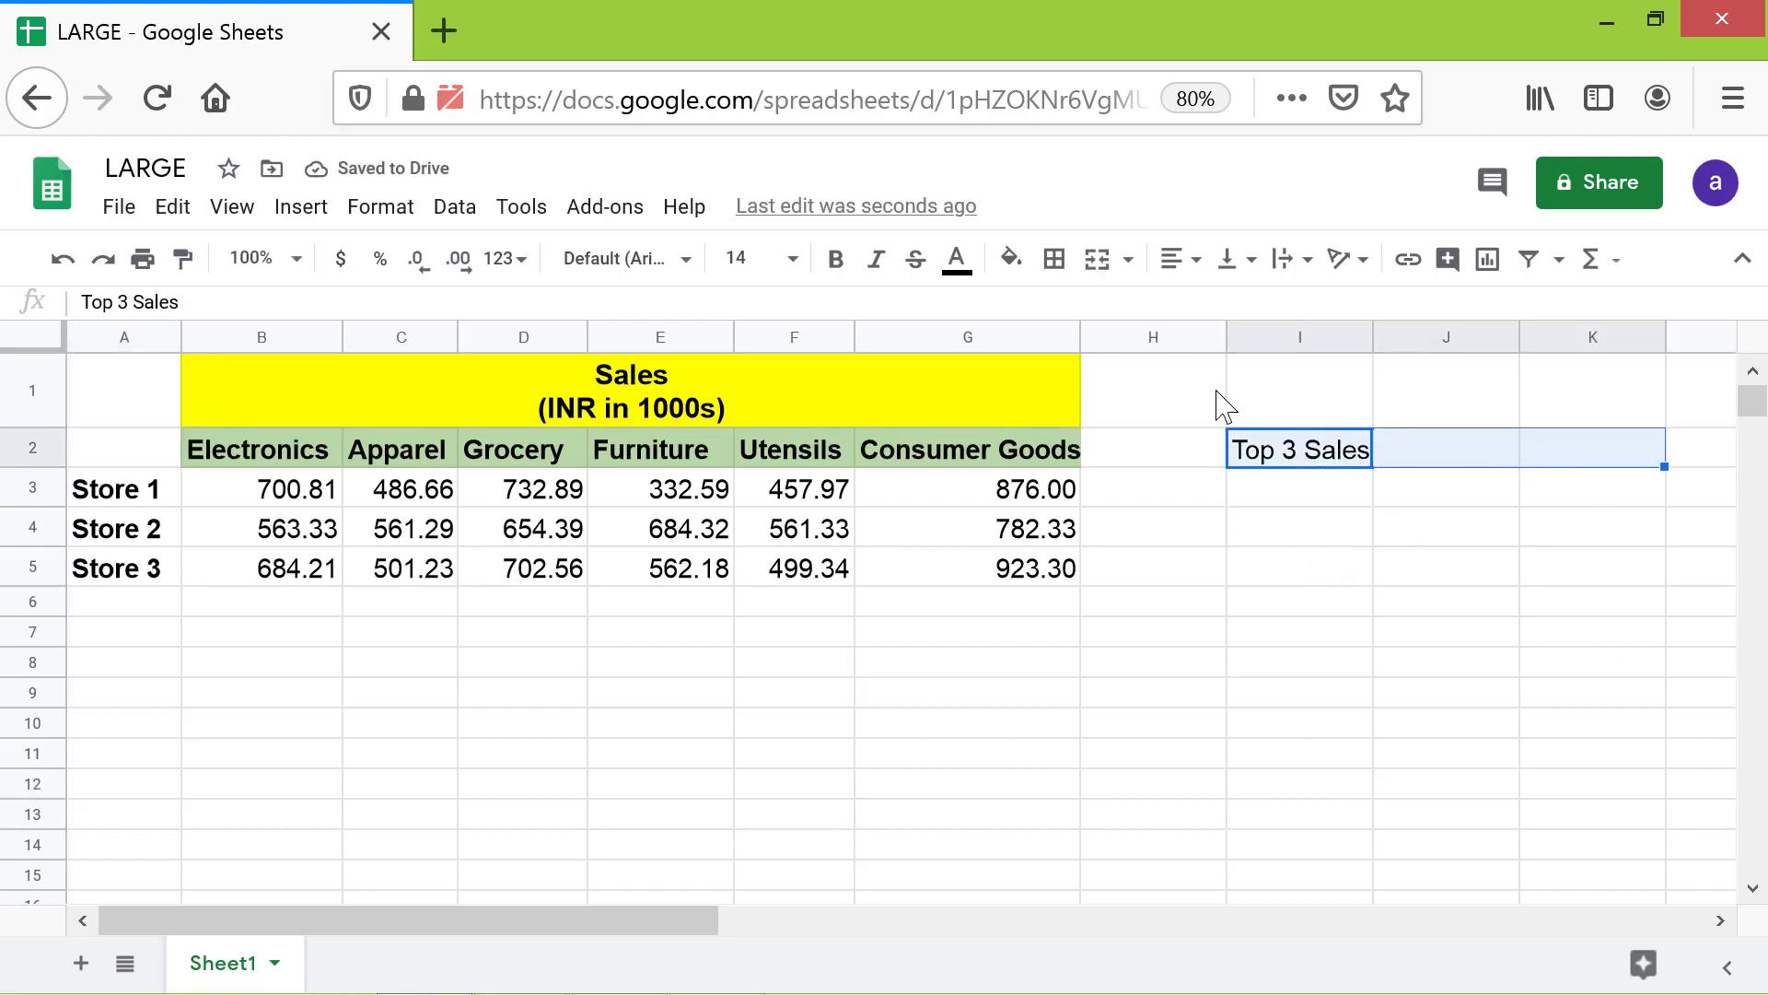
{"action": "left_click", "coordinate": [1097, 258]}
{"action": "left_click", "coordinate": [1196, 265]}
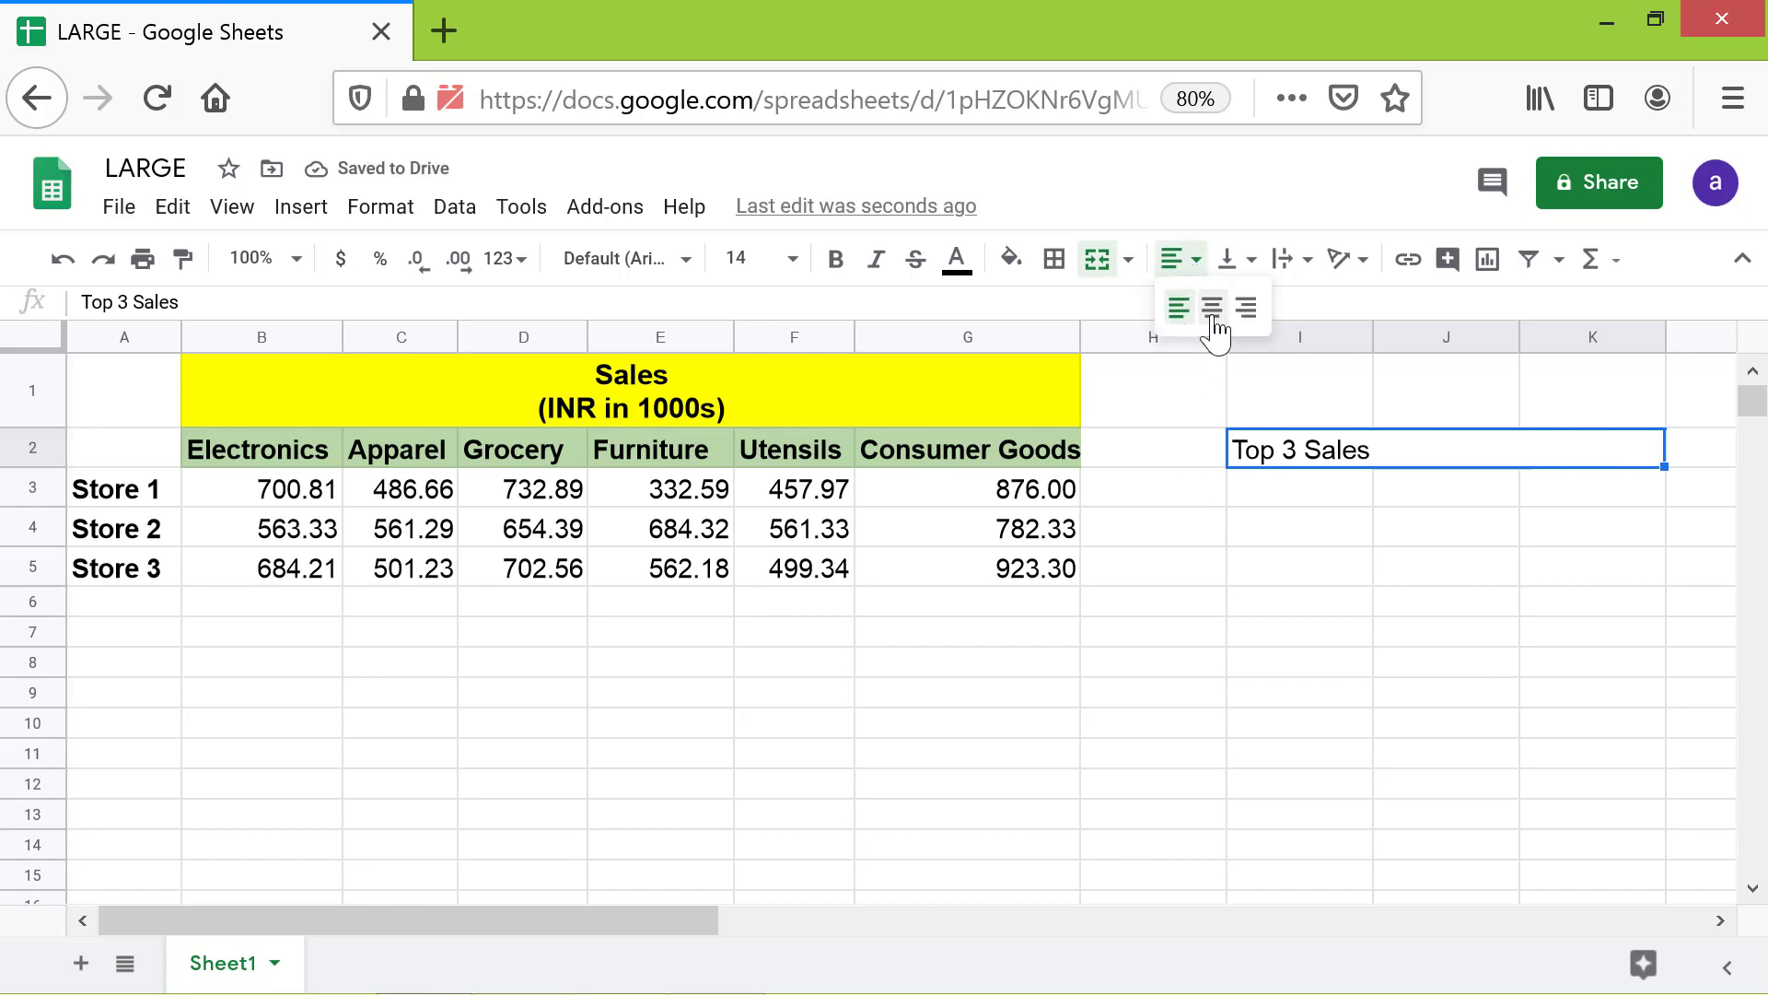
{"action": "left_click", "coordinate": [1212, 308]}
{"action": "left_click", "coordinate": [835, 259]}
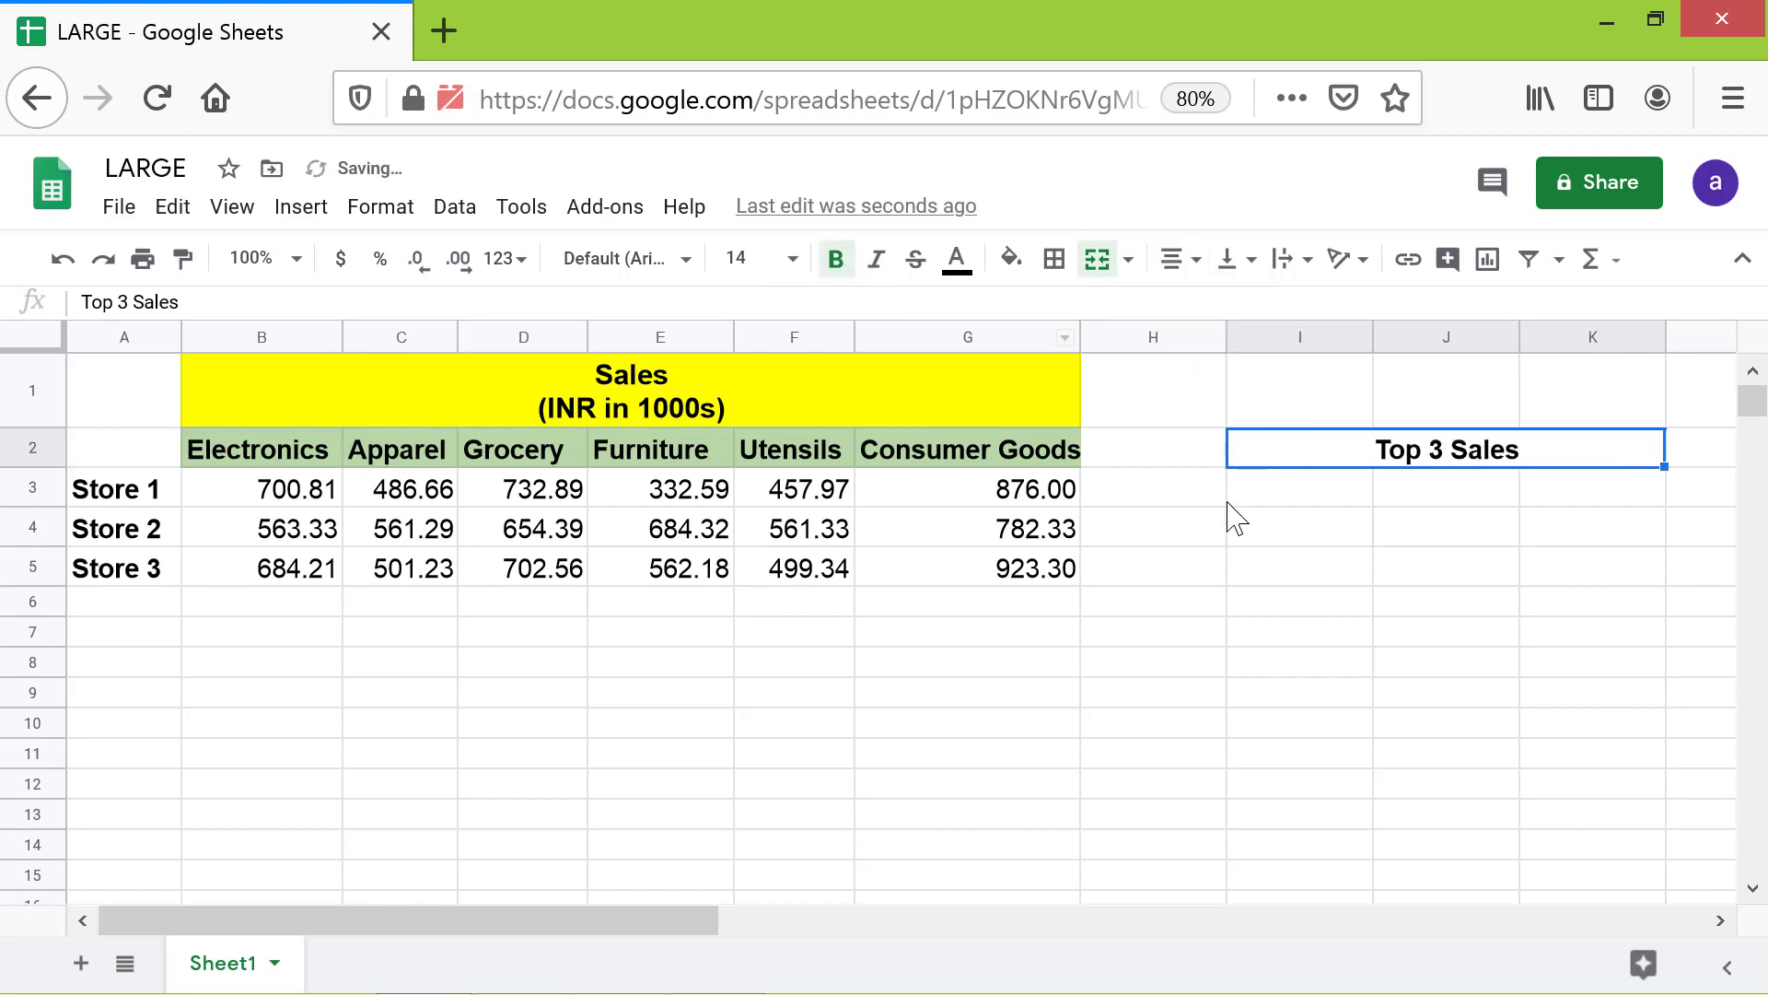
- Give the merged "Top 3 Sales" heading a dark magenta fill and white text
{"action": "left_click", "coordinate": [1012, 259]}
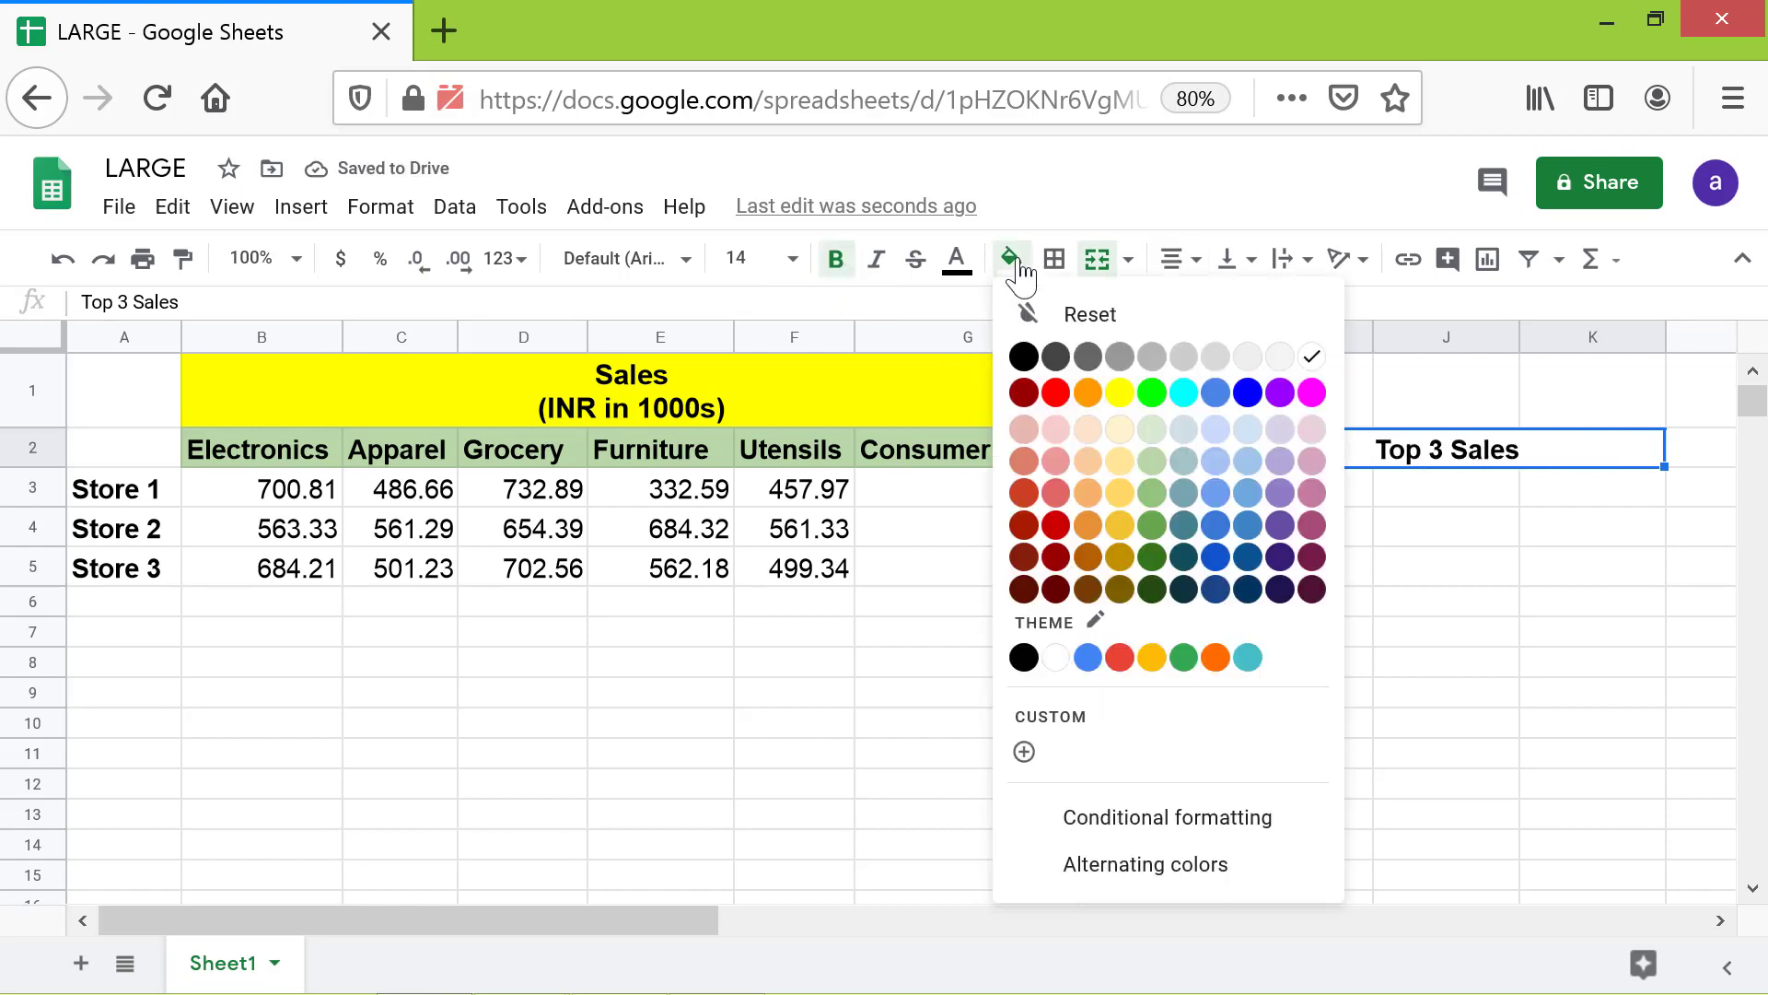
{"action": "left_click", "coordinate": [1312, 556]}
{"action": "left_click", "coordinate": [957, 261]}
{"action": "left_click", "coordinate": [1255, 358]}
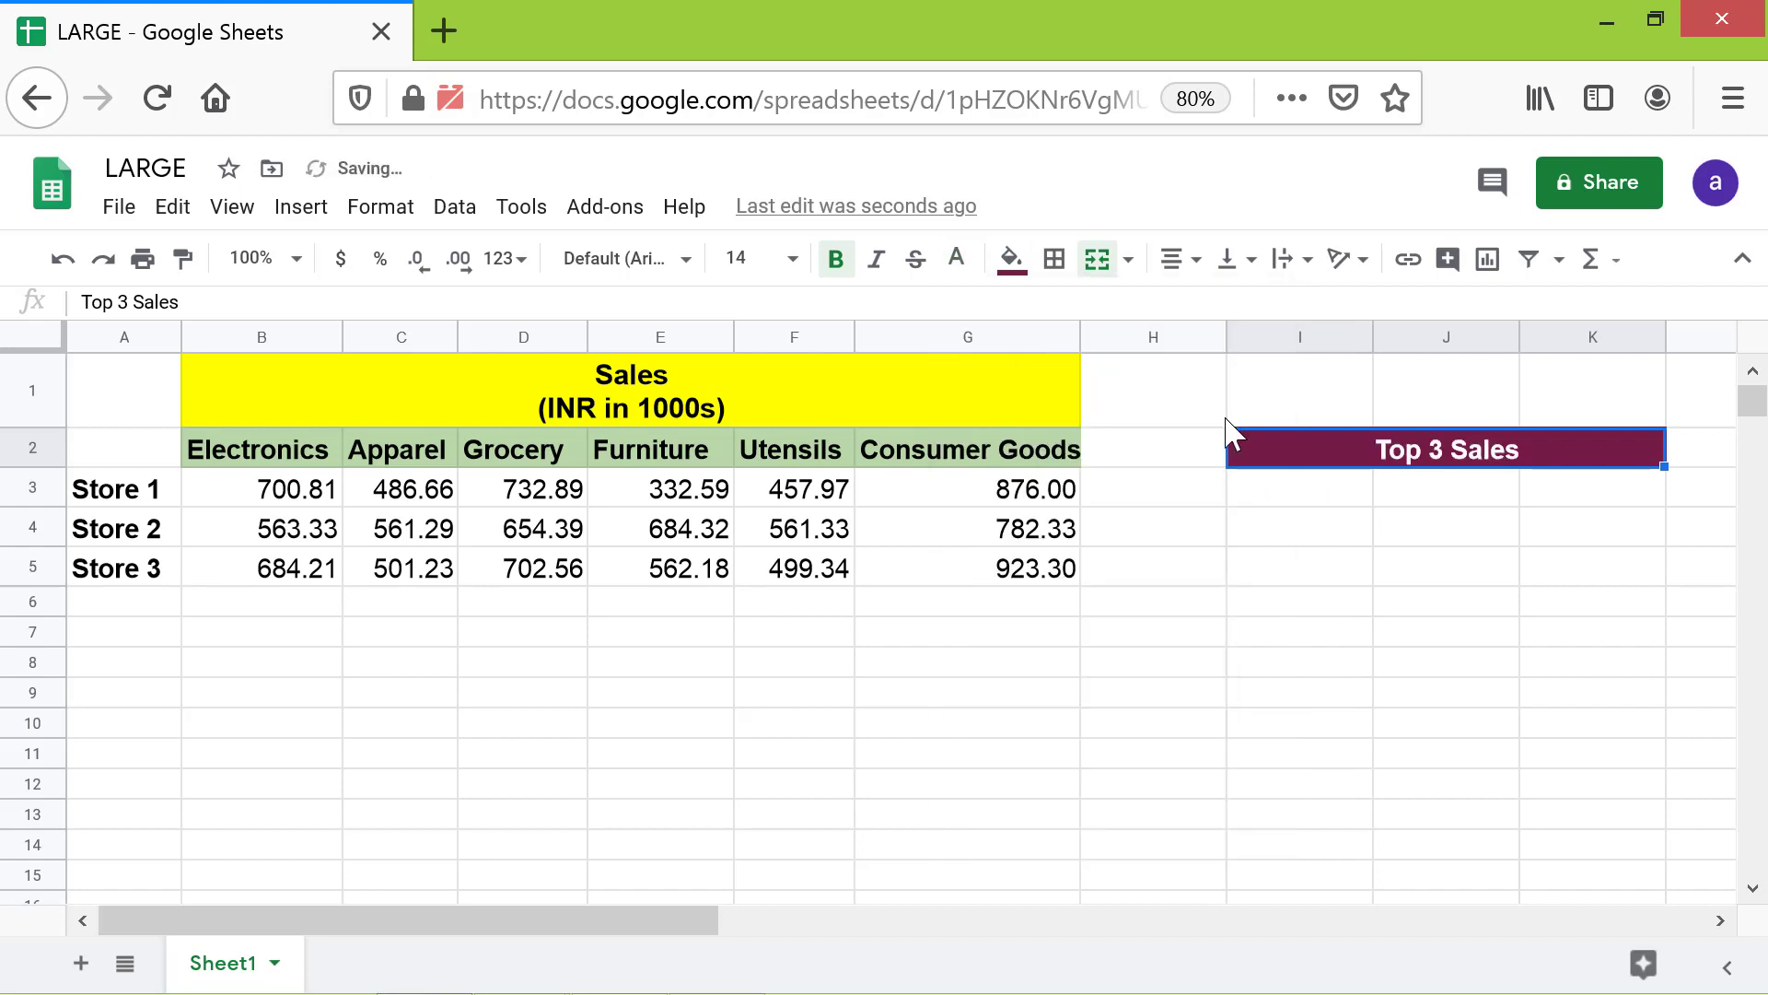
- Enter =LARGE(B3:G3,1) in cell I3 to get Store 1's highest sales figure
{"action": "left_click", "coordinate": [1255, 578]}
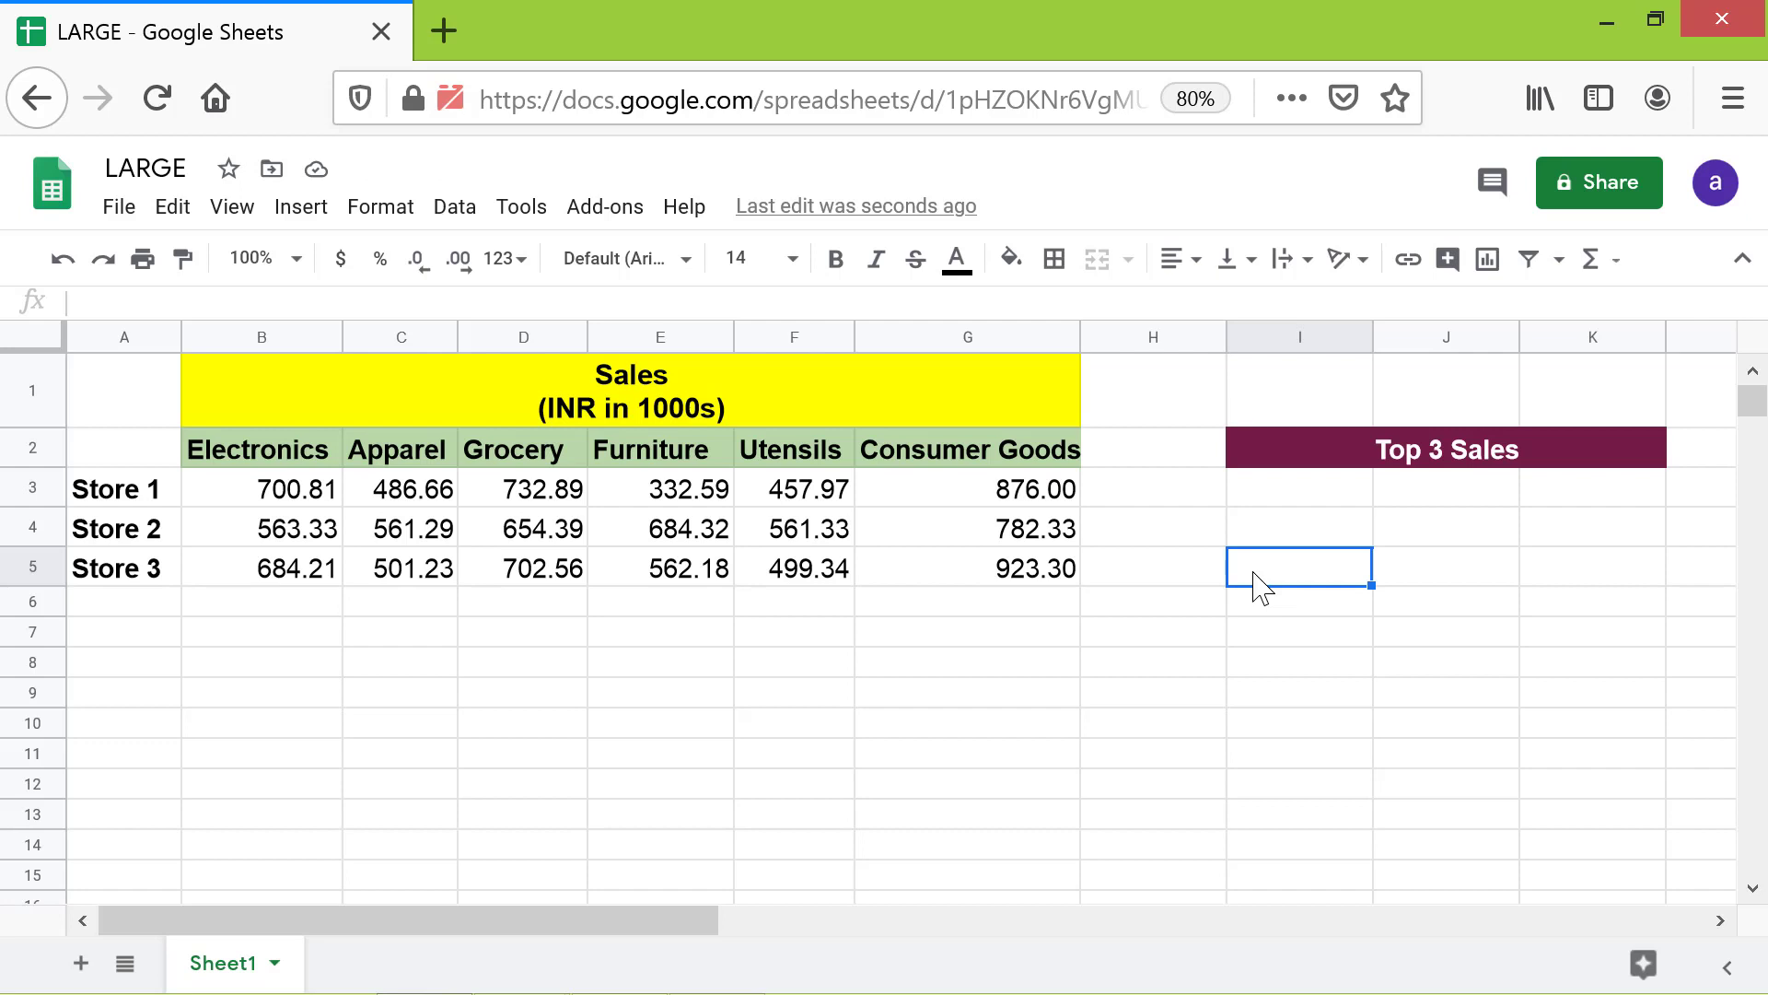
{"action": "key", "text": "Up"}
{"action": "key", "text": "Up"}
{"action": "type", "text": "=la"}
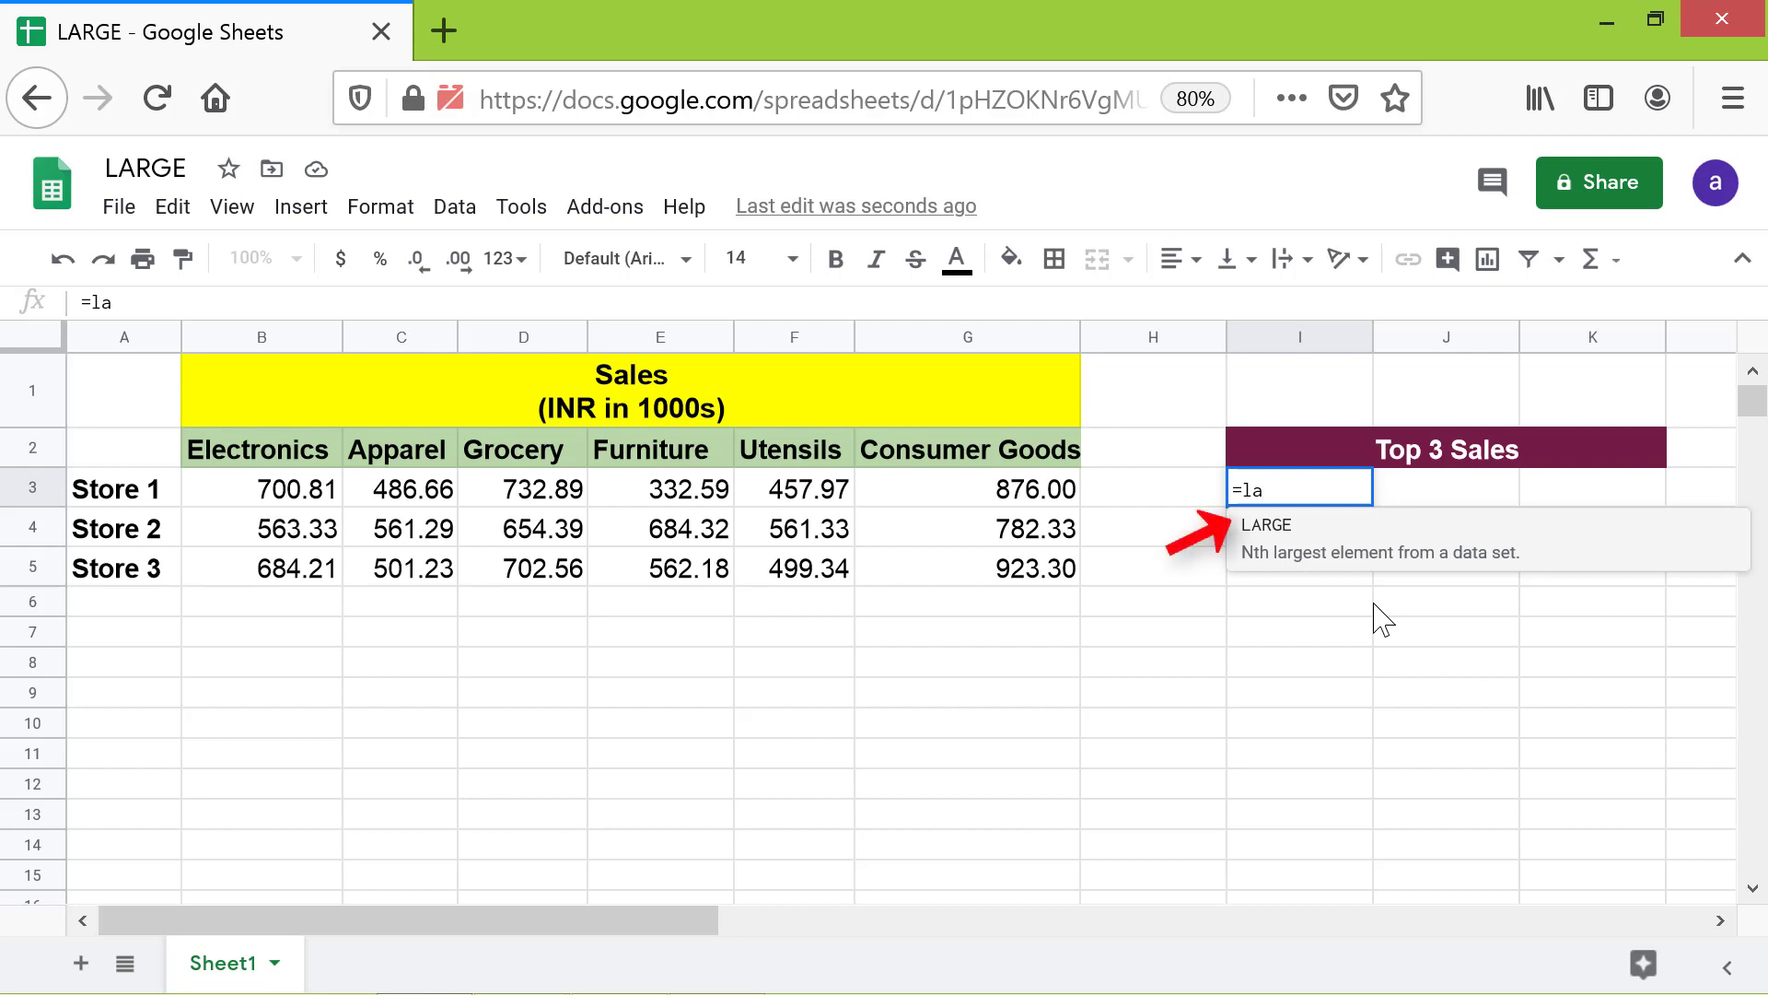
{"action": "left_click", "coordinate": [1340, 537]}
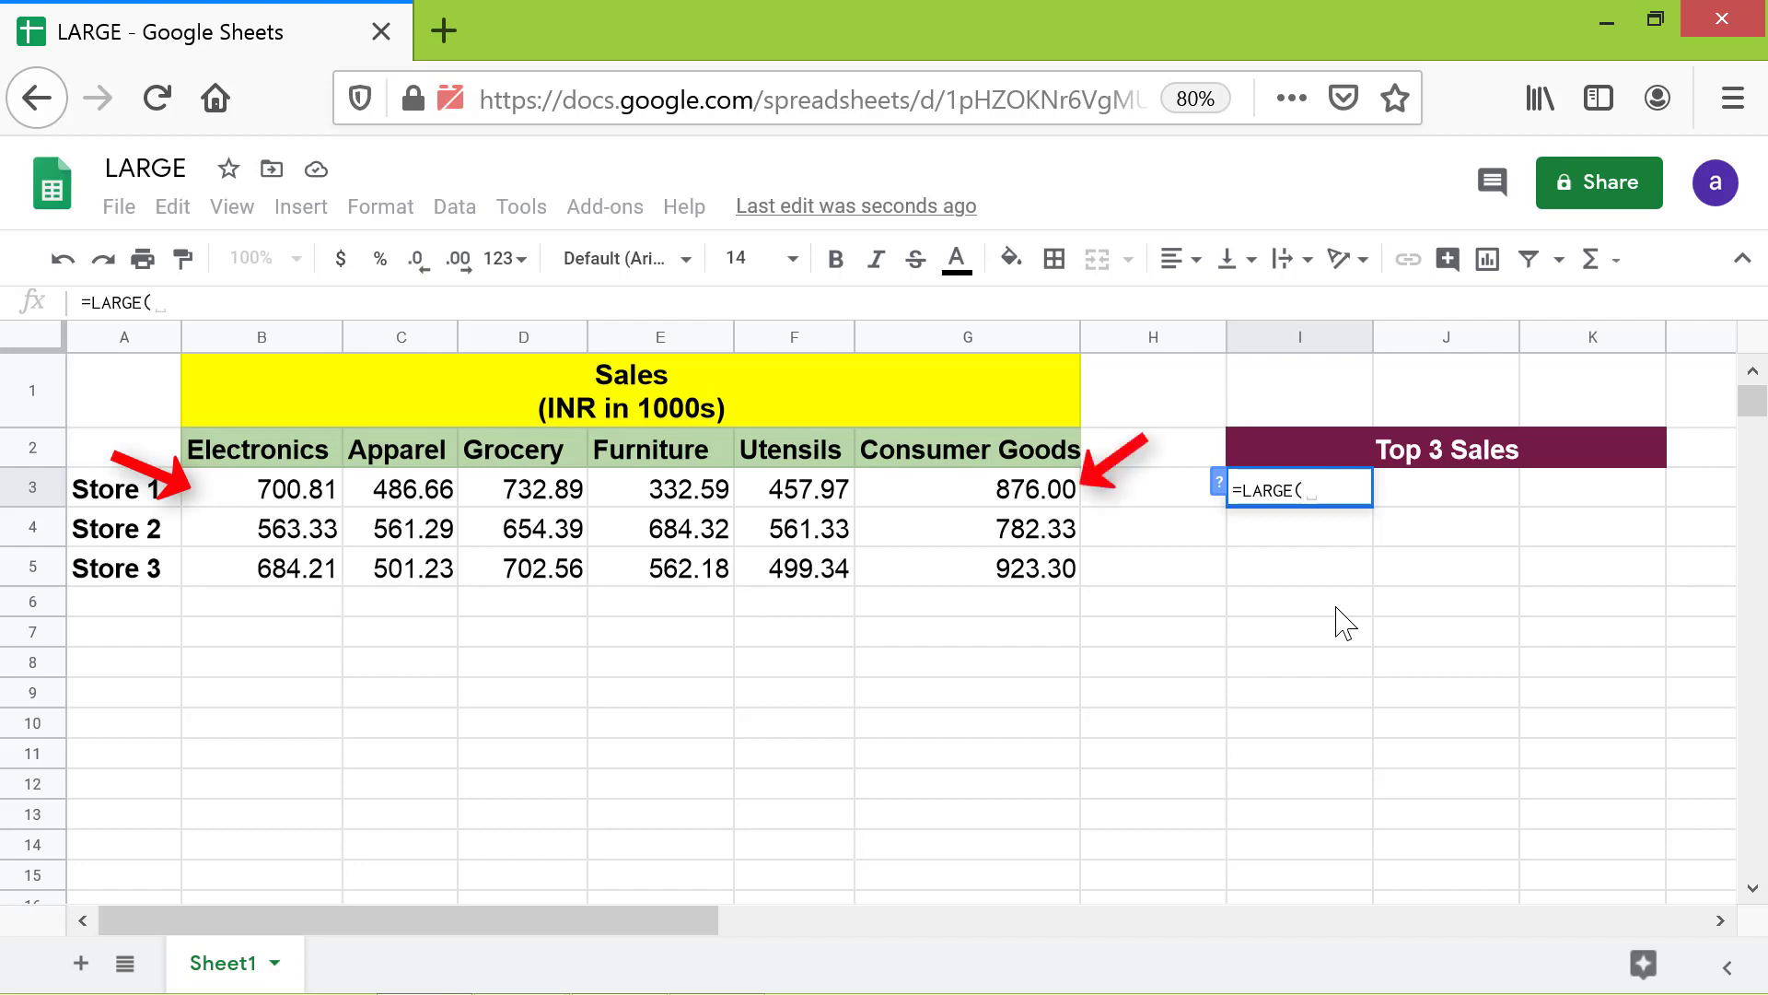
{"action": "left_click", "coordinate": [327, 495]}
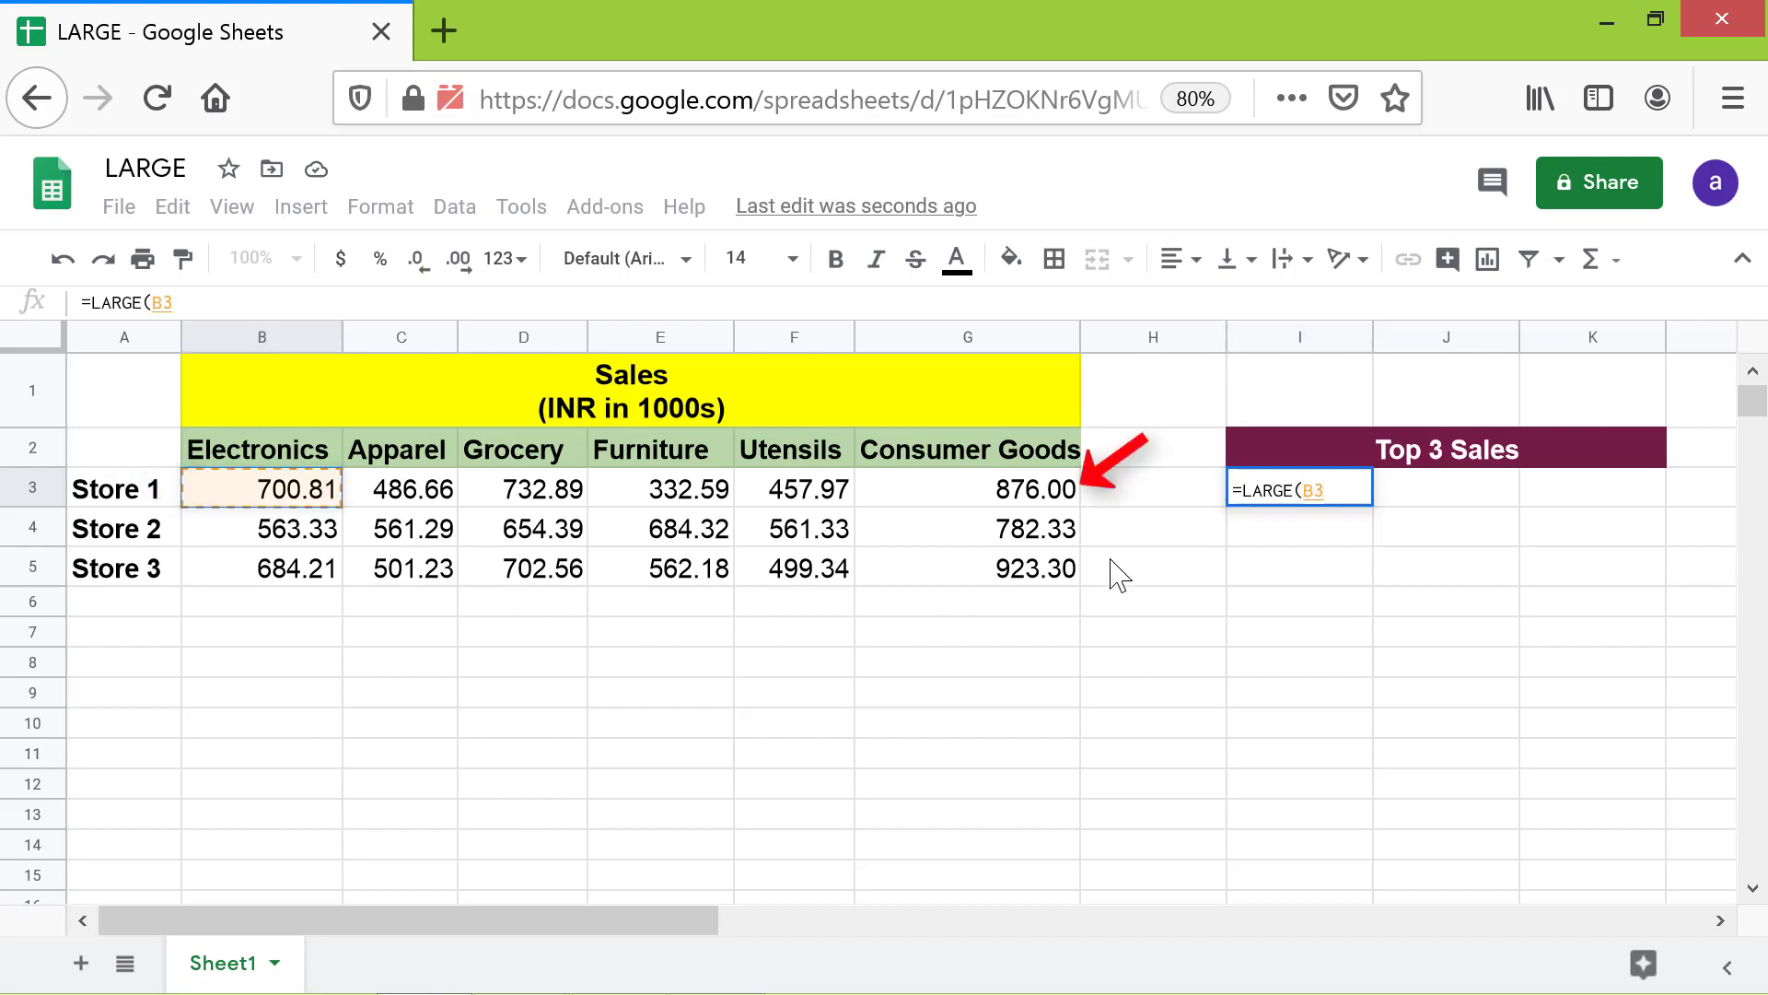
{"action": "left_click", "coordinate": [1059, 497], "text": "shift"}
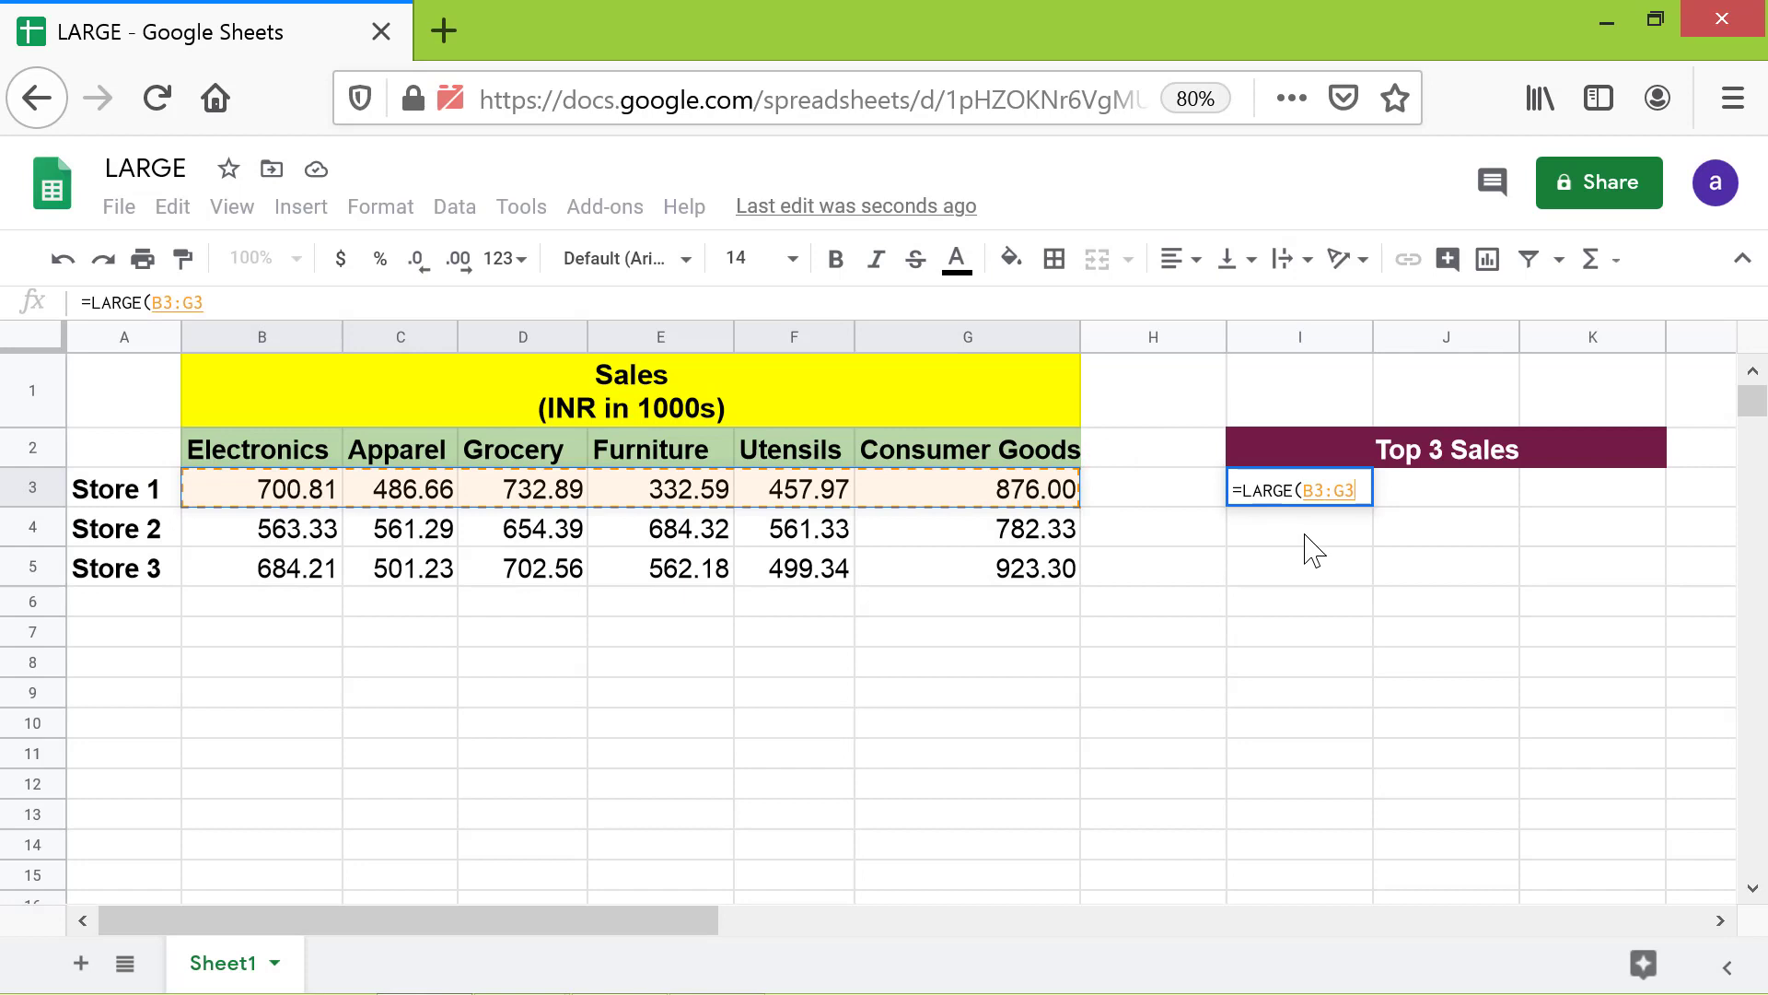
{"action": "type", "text": ","}
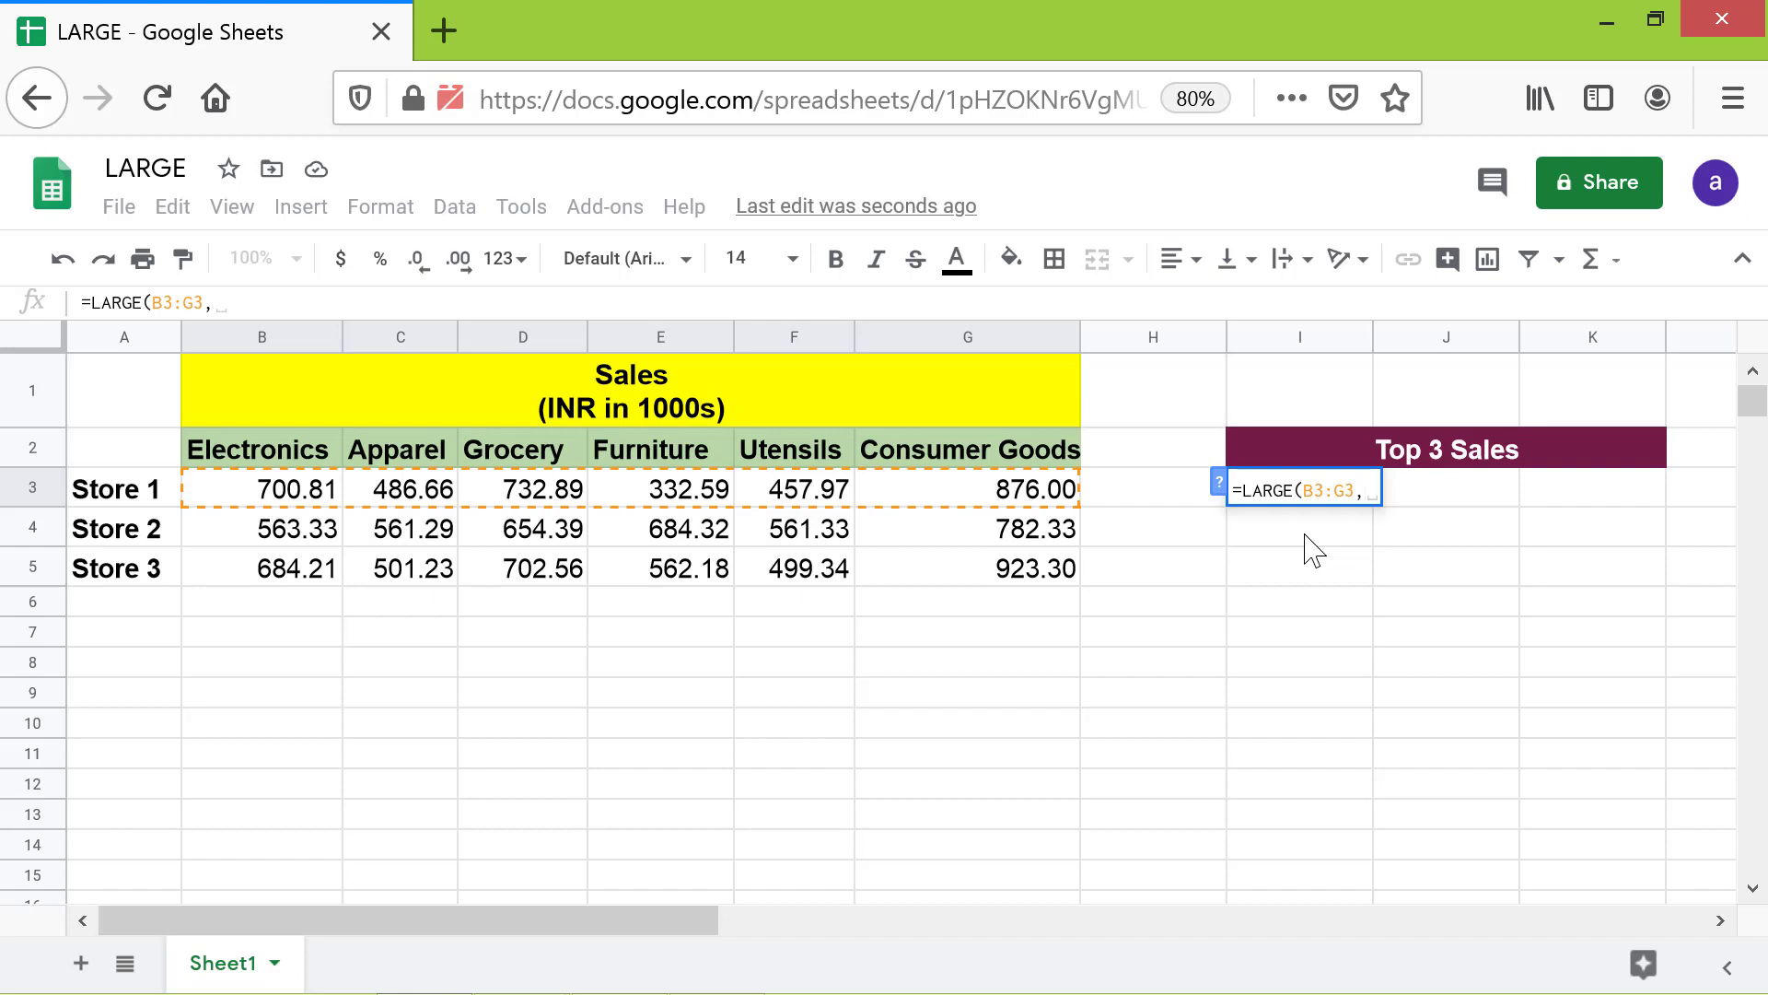
{"action": "type", "text": "1"}
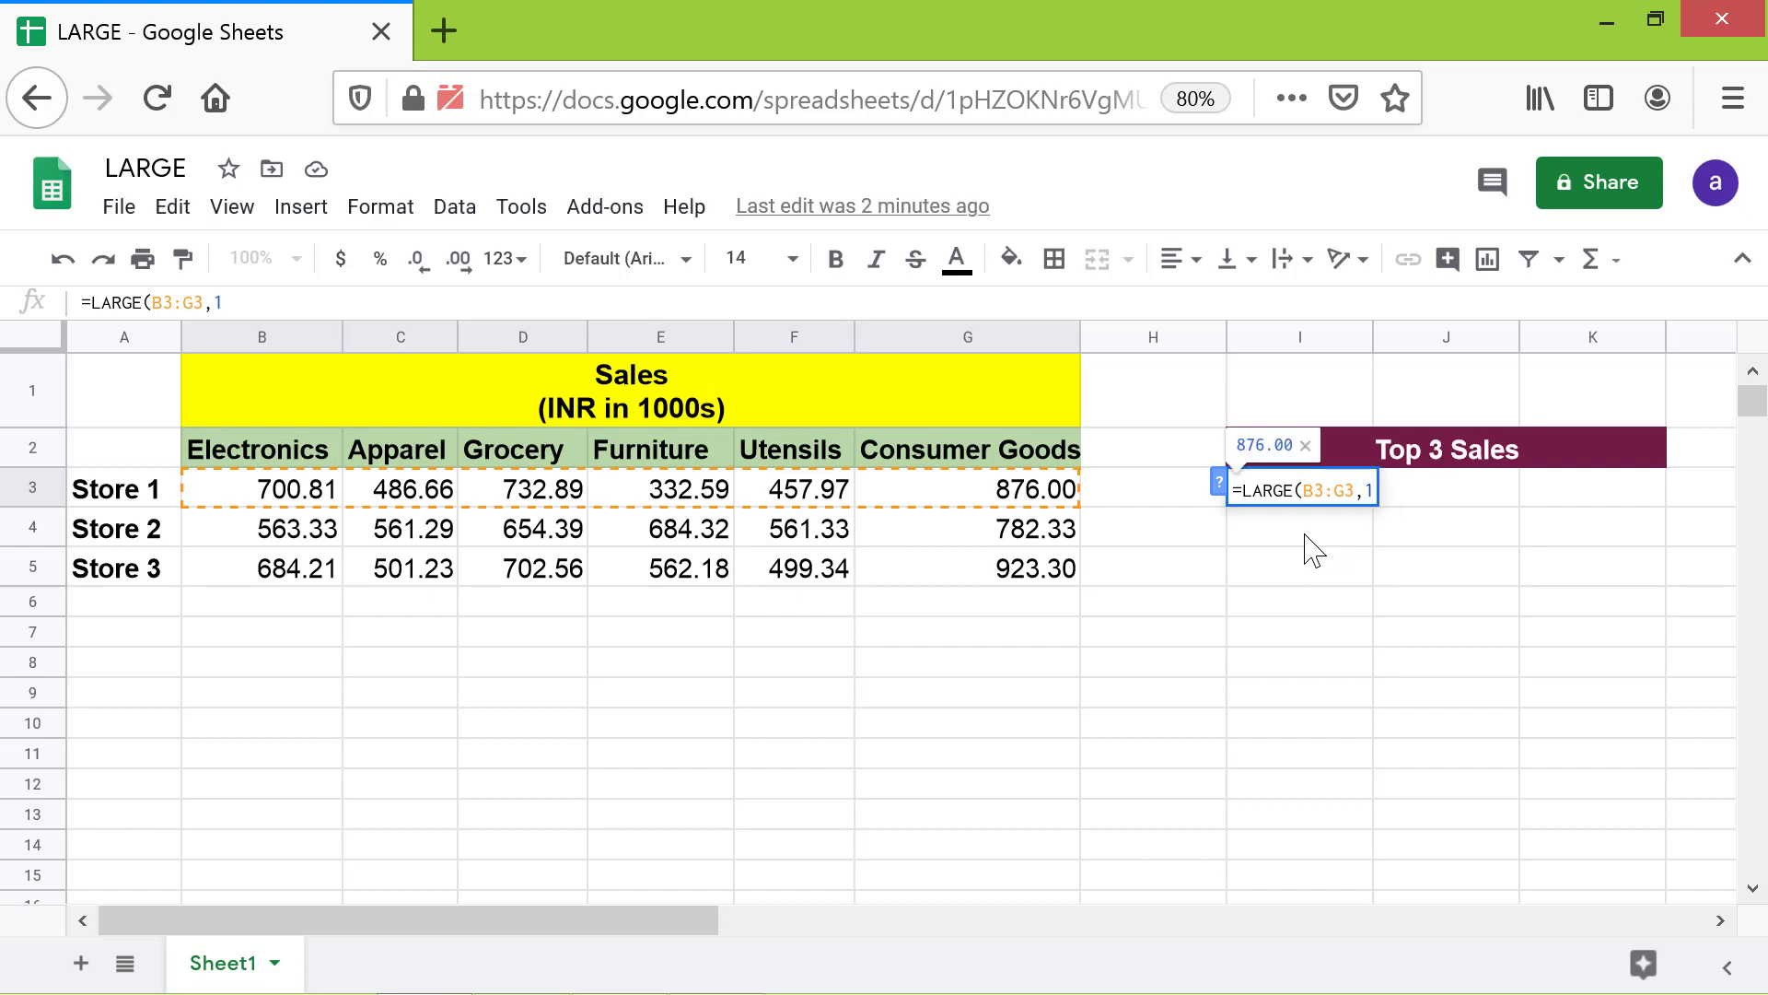
{"action": "key", "text": "Return"}
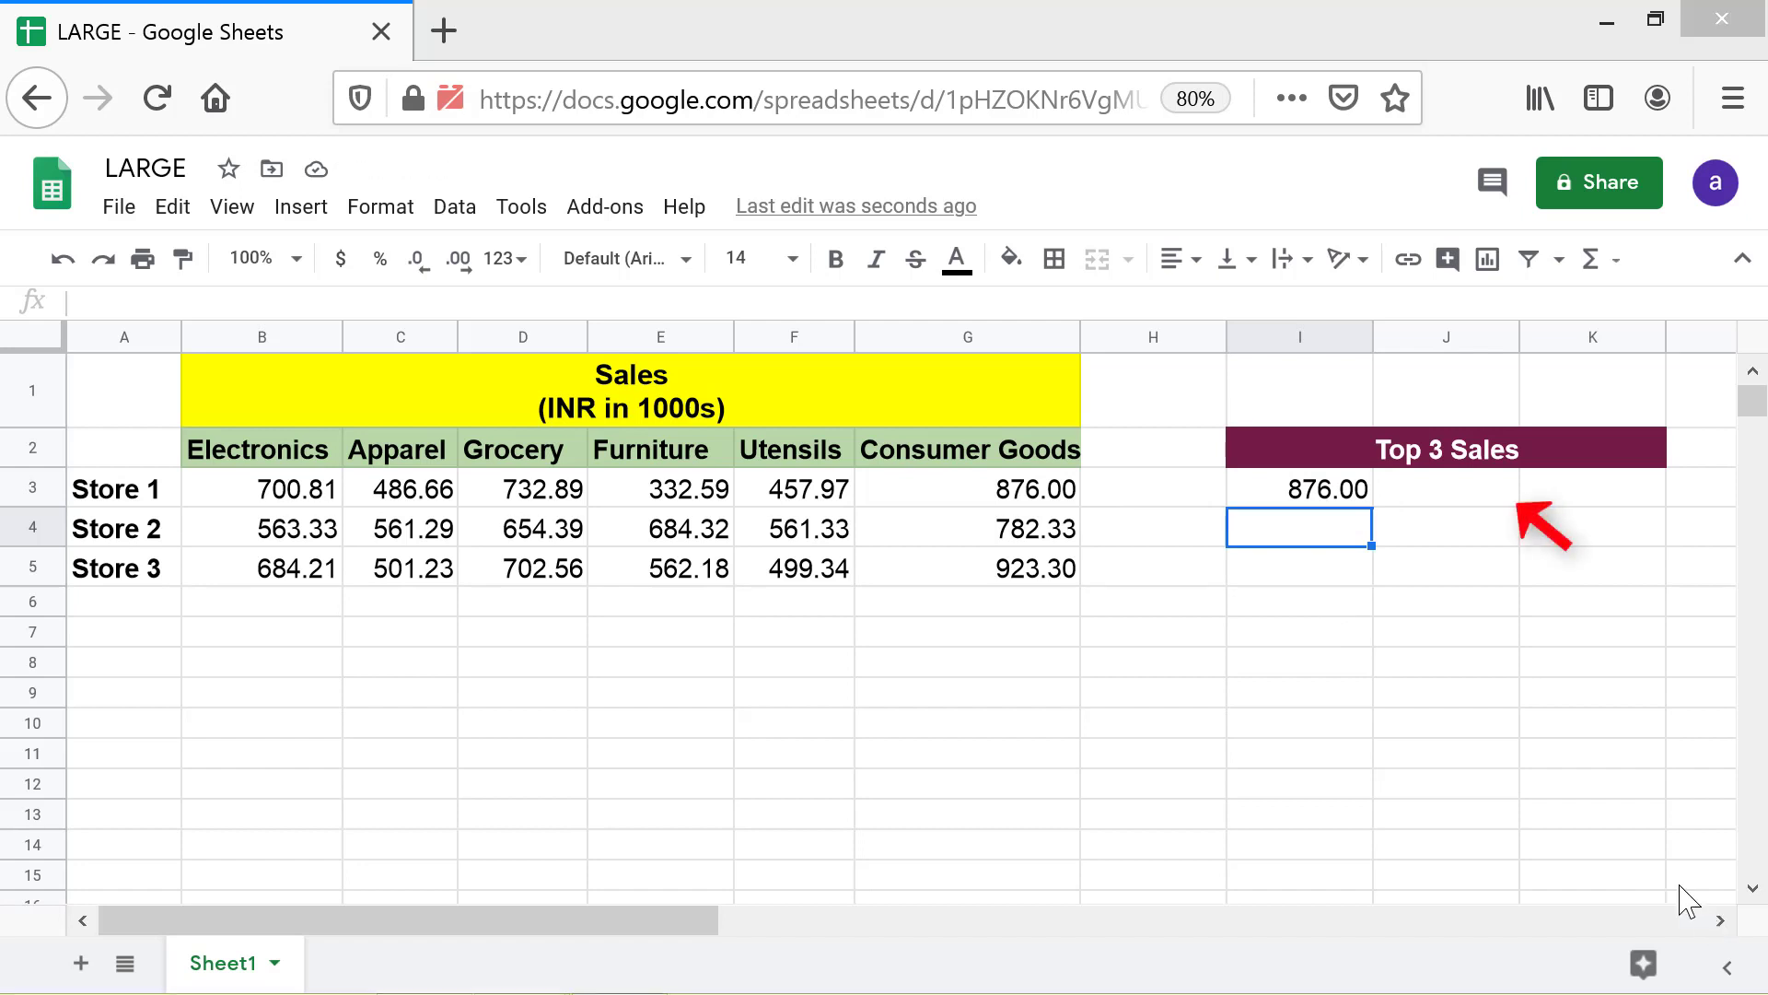
- Fill the LARGE formula from I3 into J3 and inspect the copied formula's references
{"action": "left_click", "coordinate": [1340, 498]}
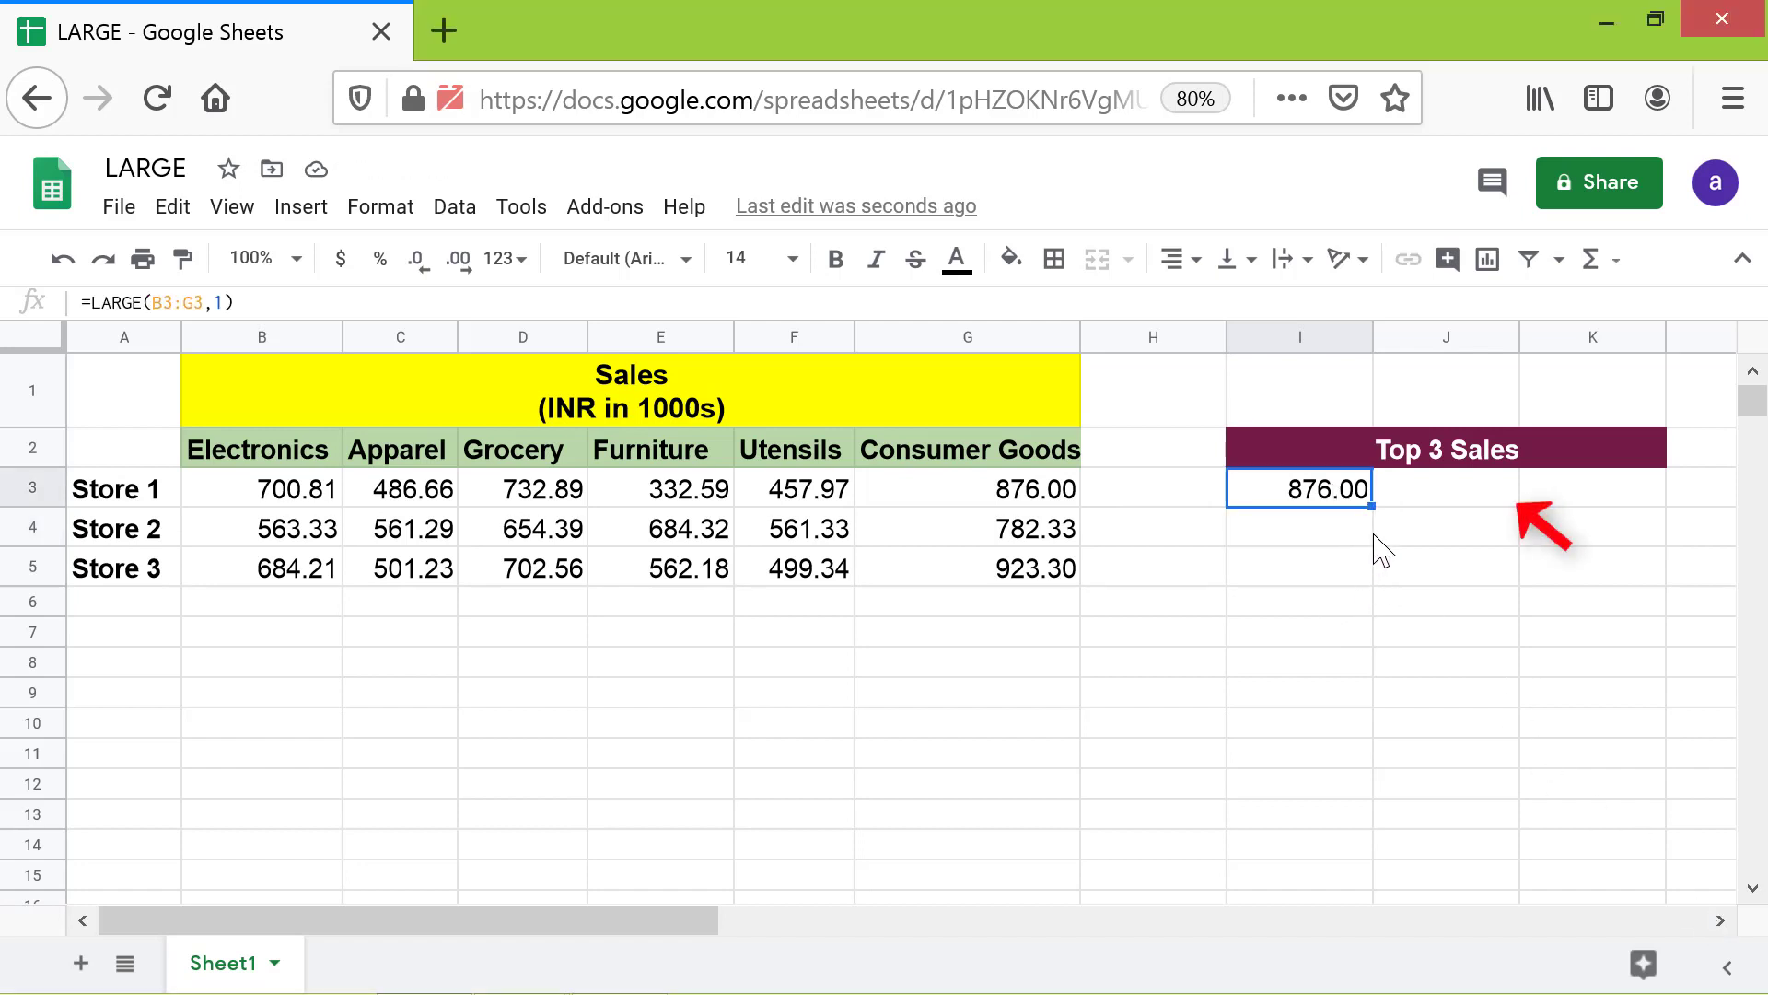
{"action": "left_click_drag", "start_coordinate": [1388, 505], "coordinate": [1472, 549]}
{"action": "left_click", "coordinate": [1469, 542]}
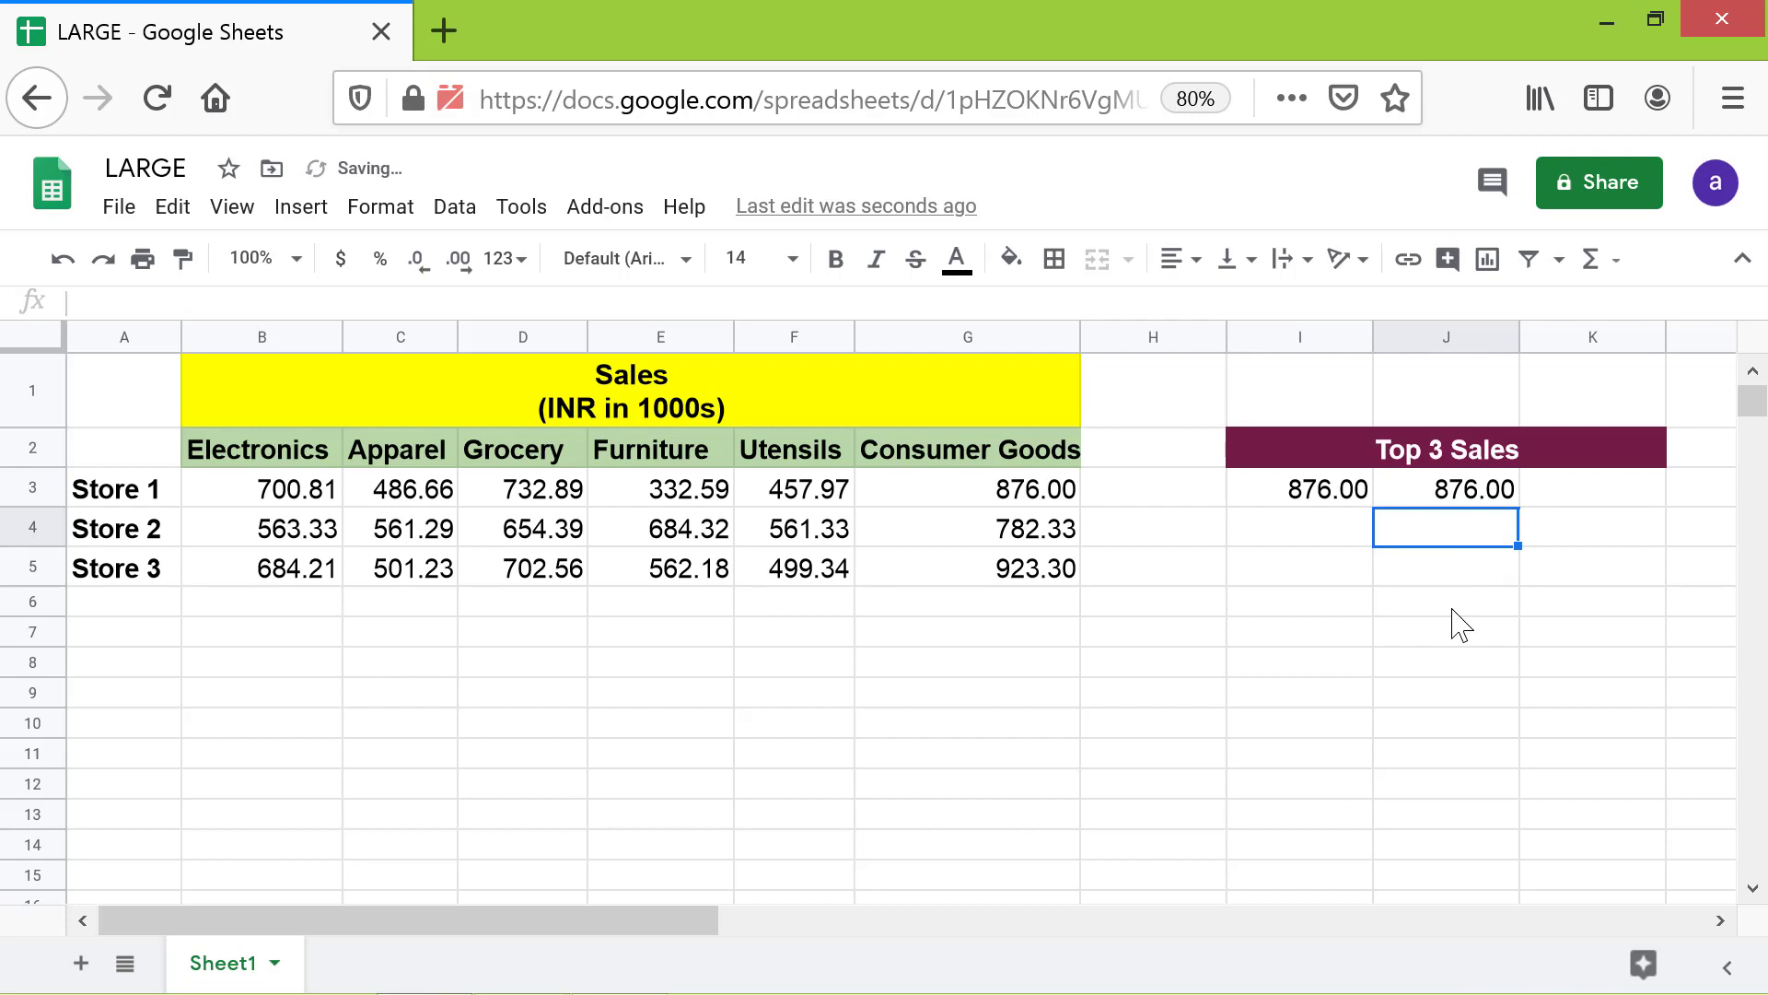
{"action": "left_click", "coordinate": [1460, 499]}
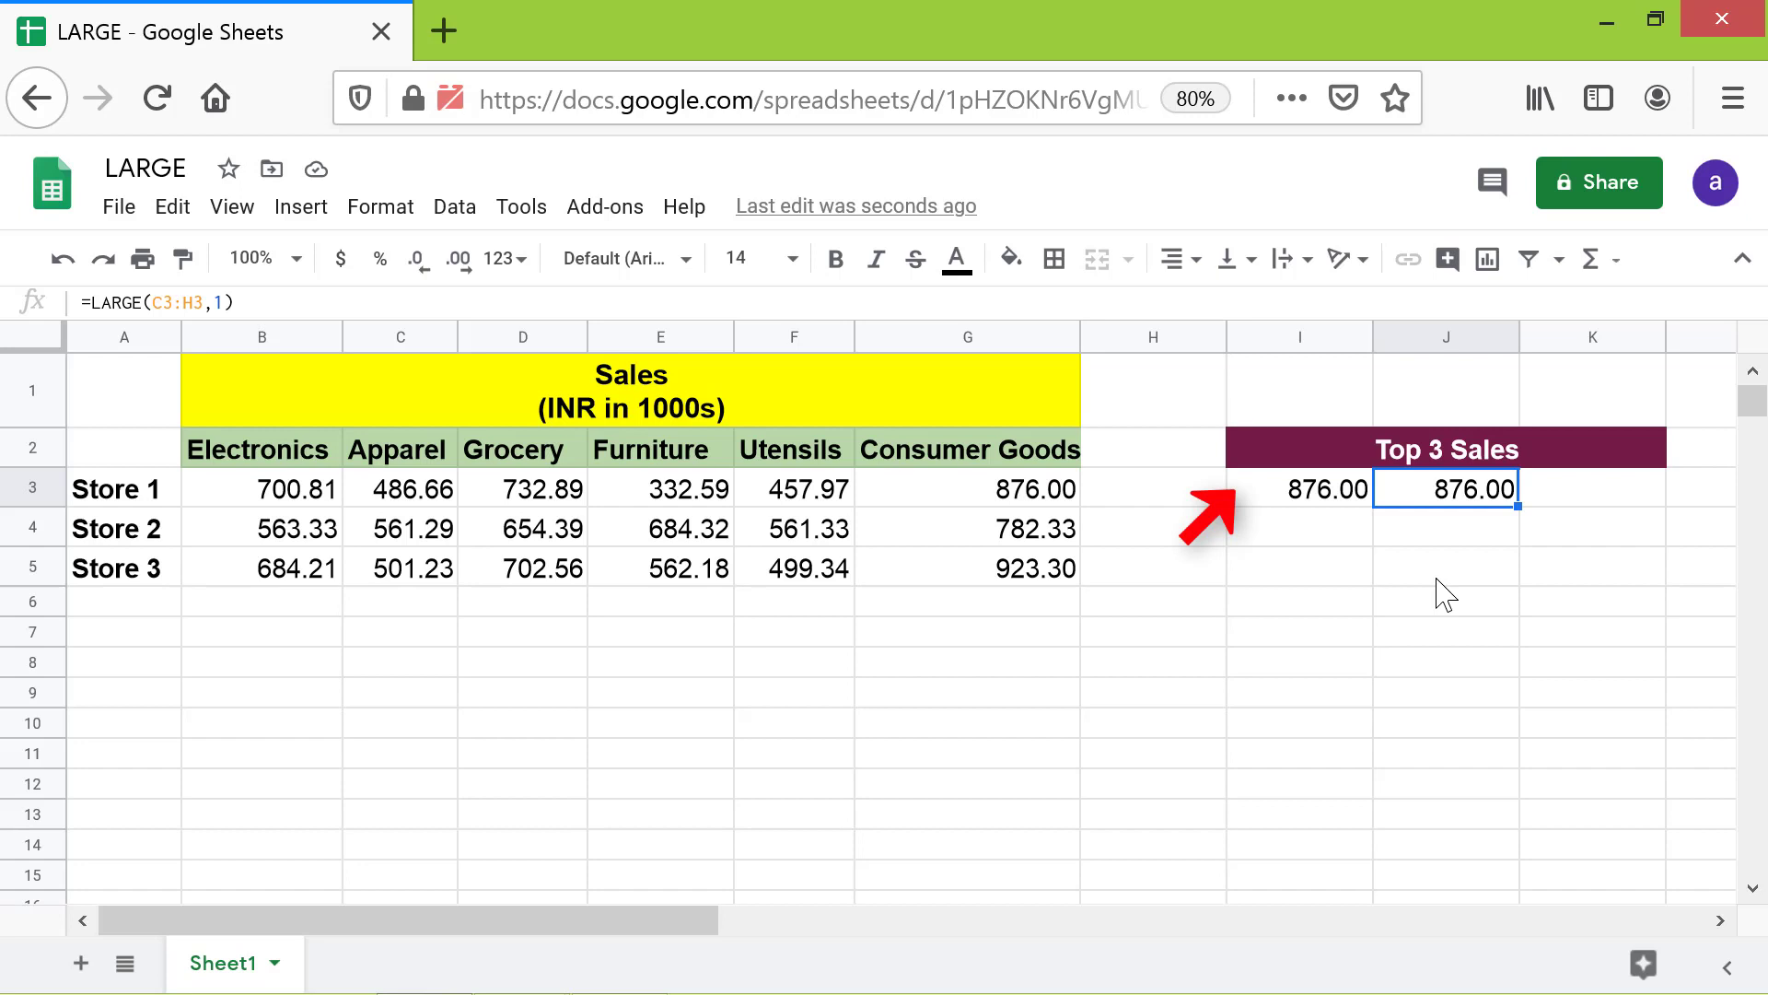
- Make the range in I3's formula absolute so it reads =LARGE($B$3:$G$3,1)
{"action": "left_click", "coordinate": [1304, 498]}
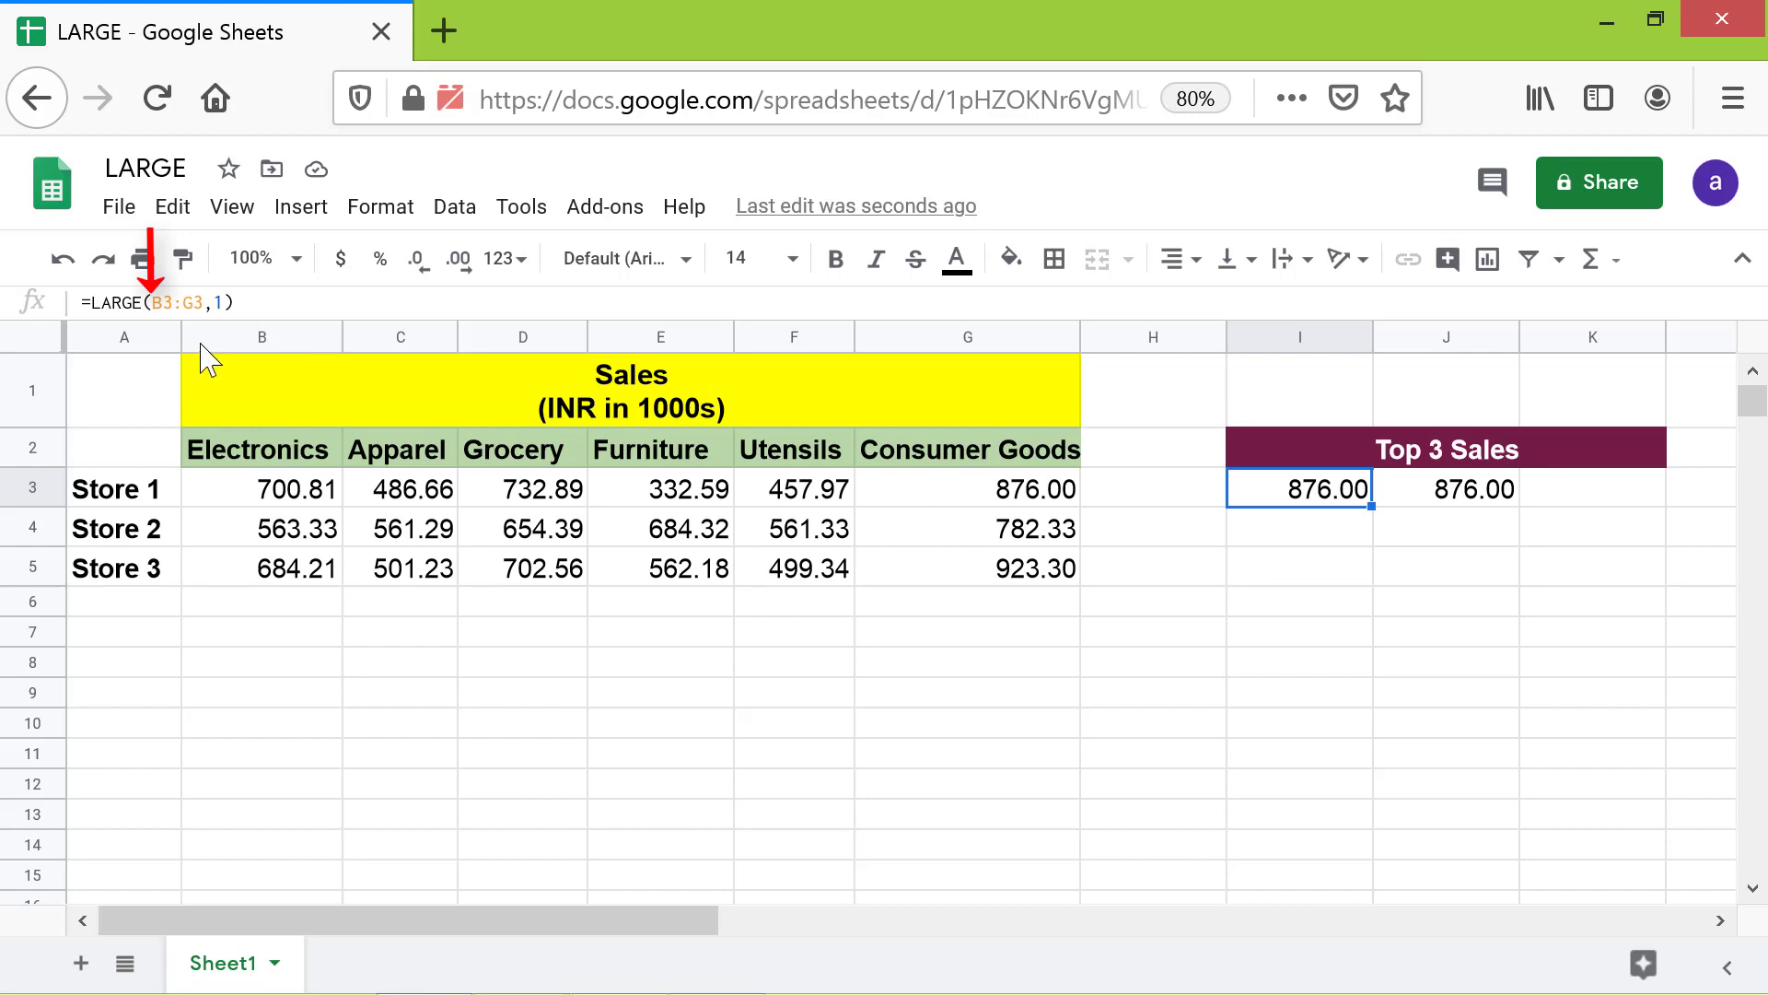
{"action": "left_click", "coordinate": [158, 304]}
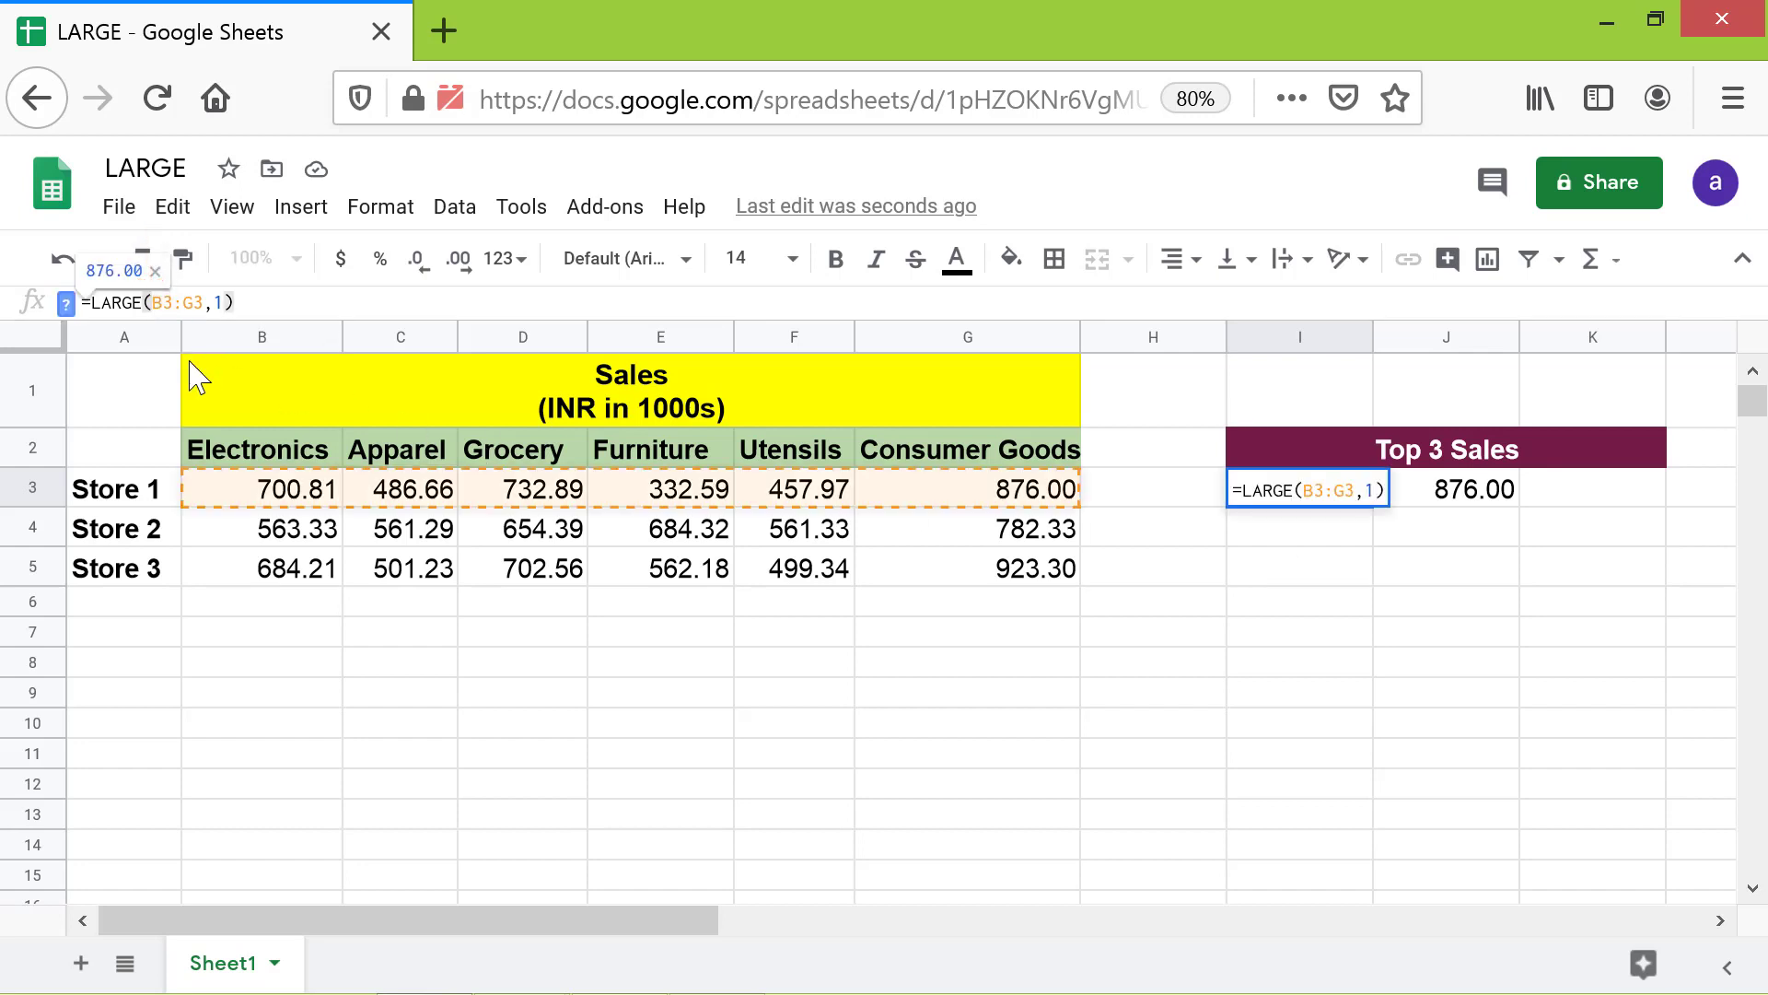
{"action": "key", "text": "F4"}
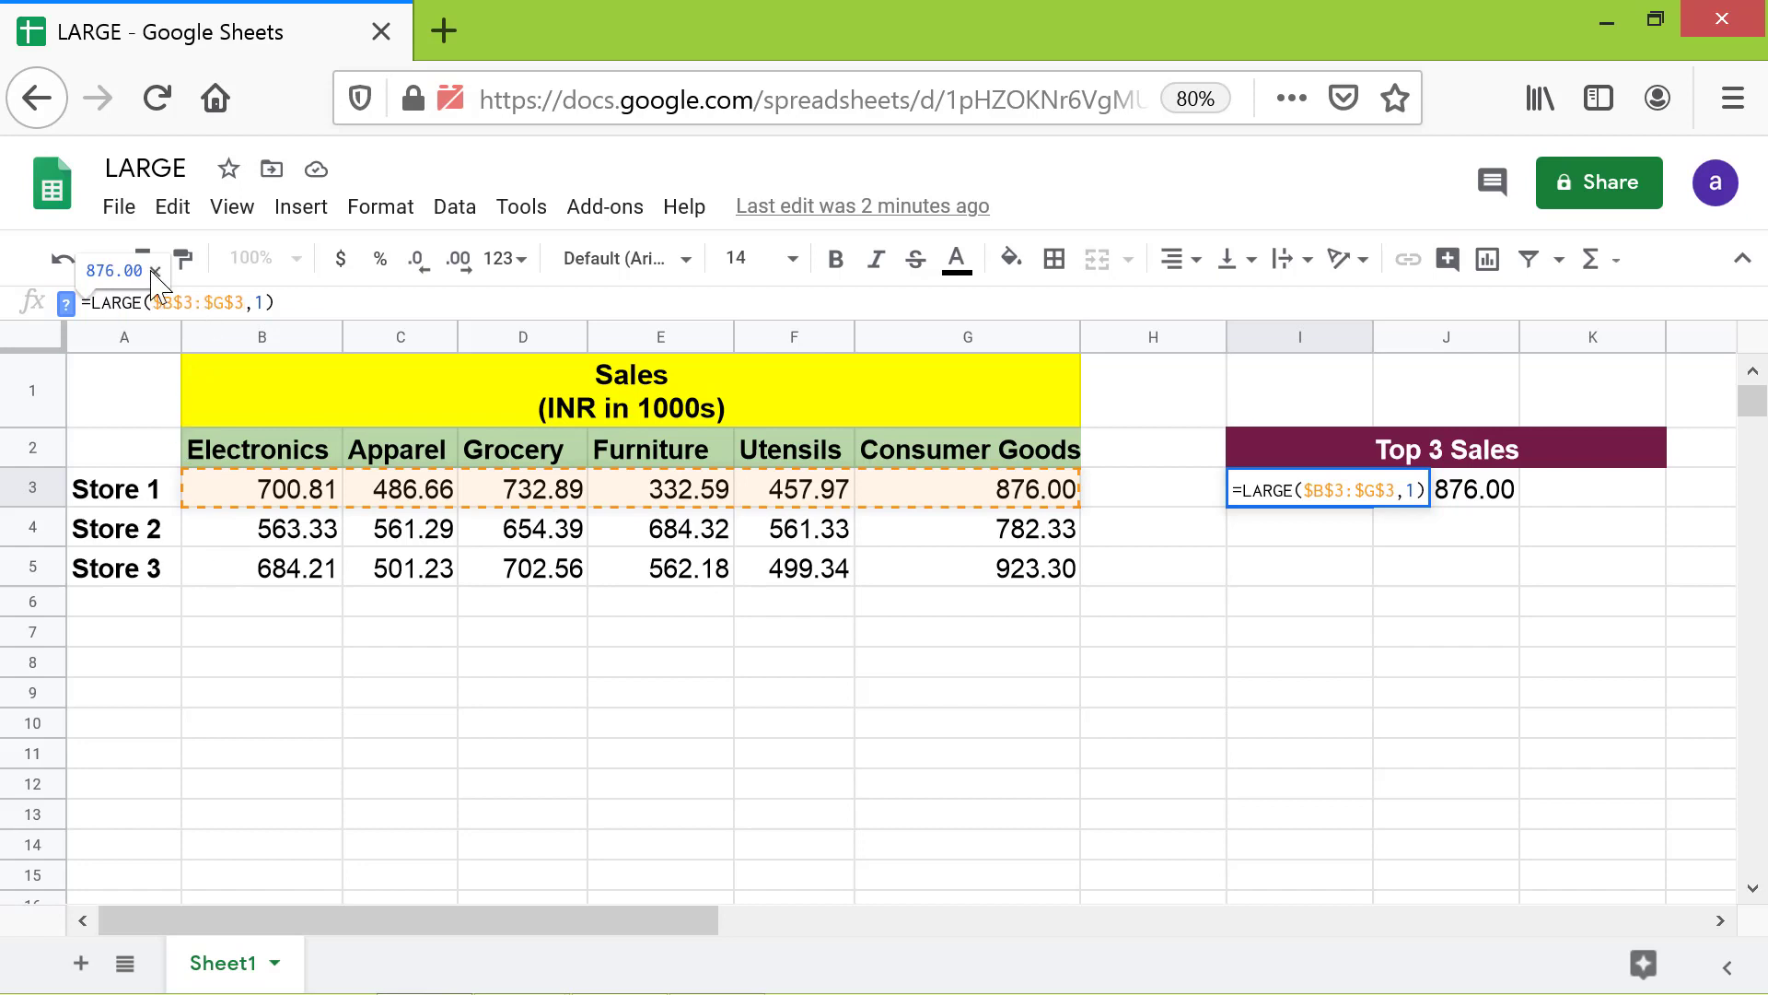
{"action": "key", "text": "ctrl+a"}
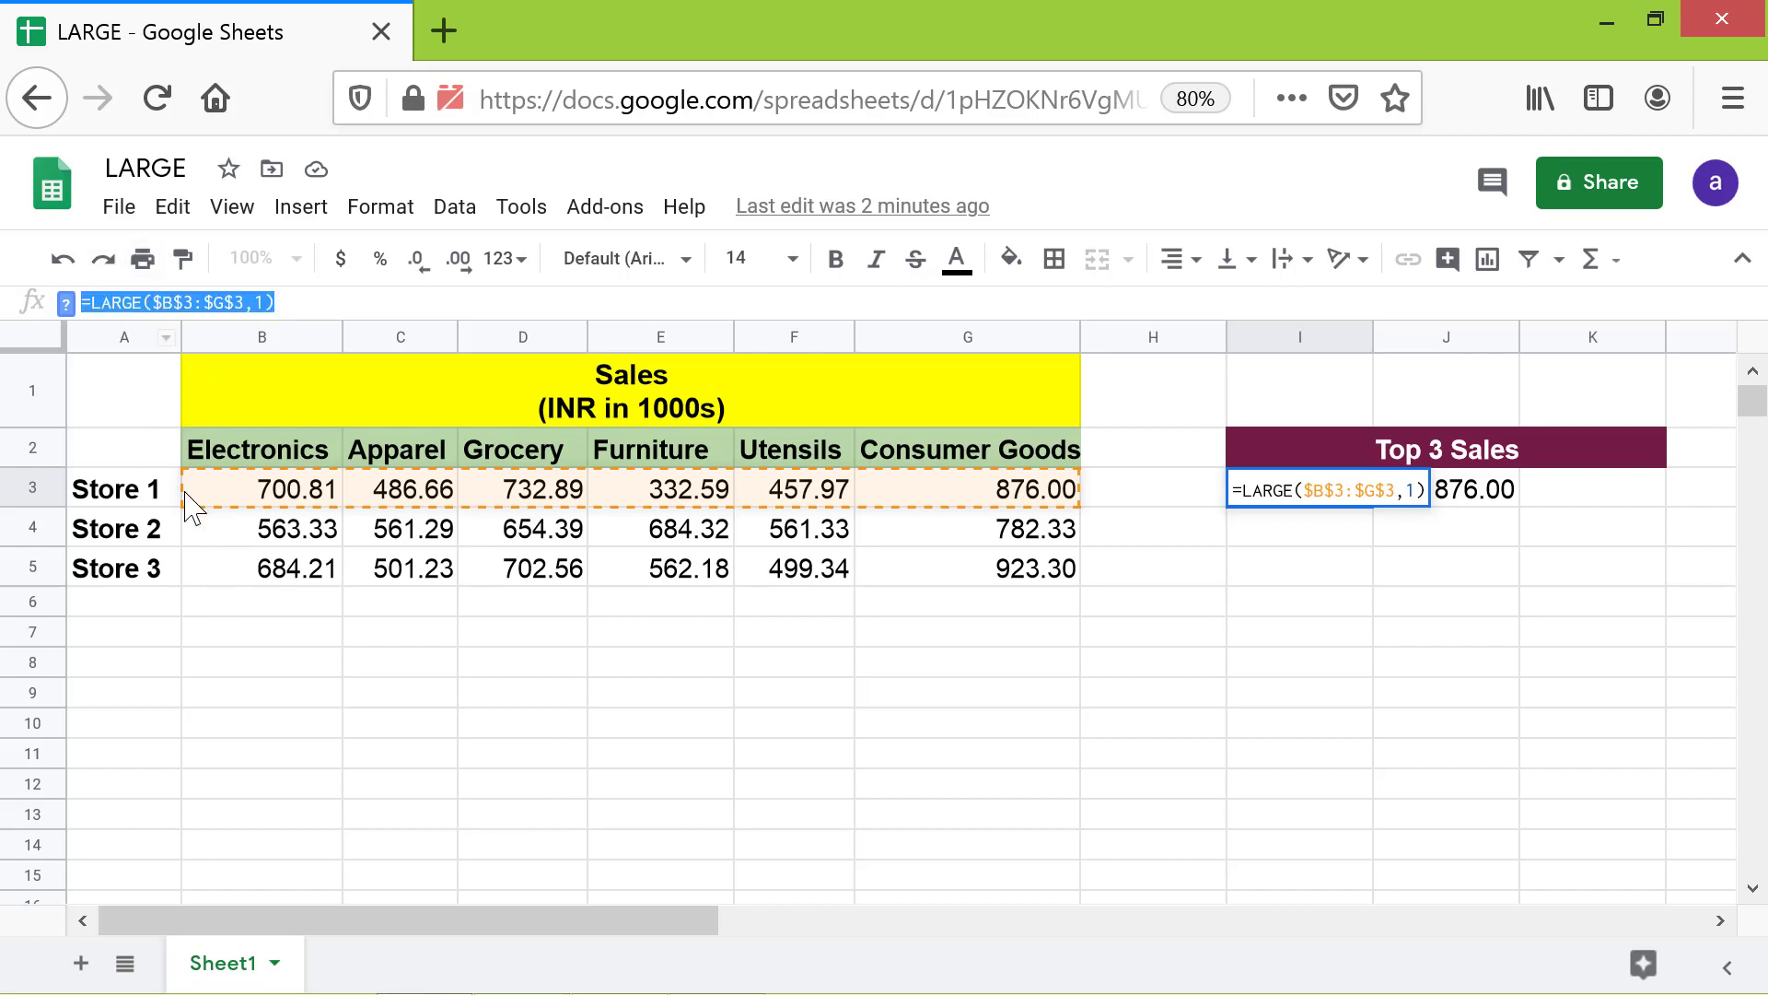
{"action": "left_click", "coordinate": [297, 300]}
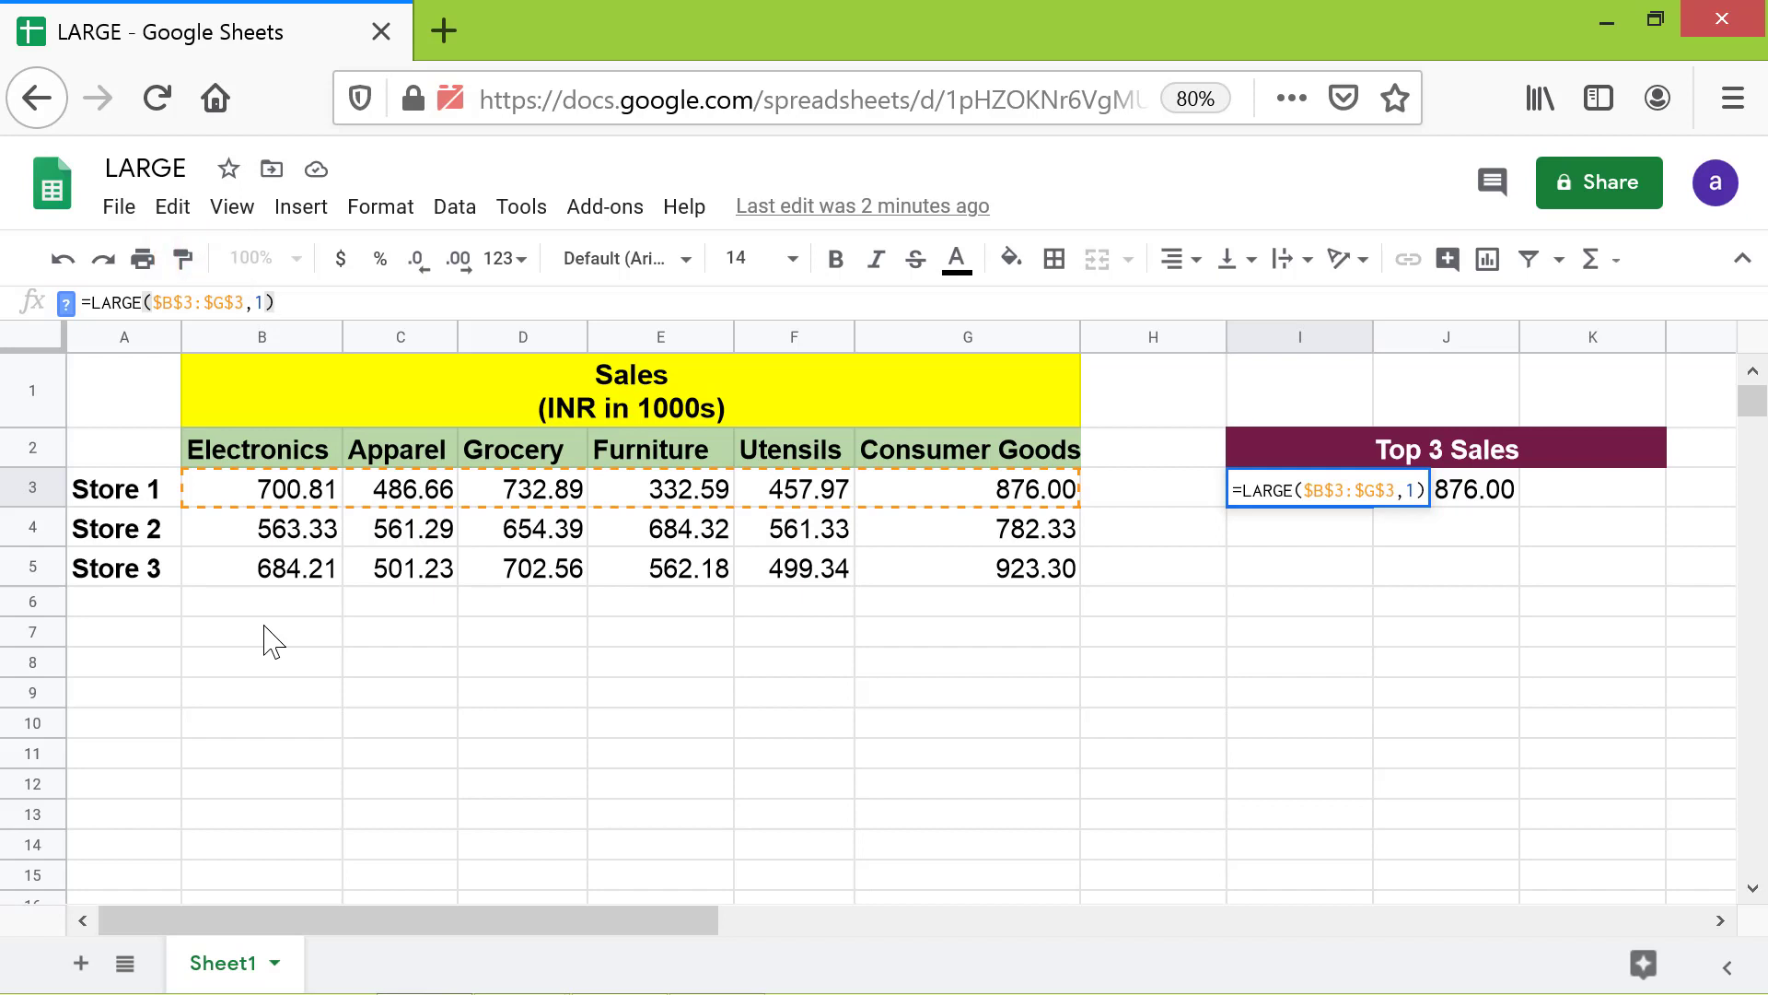
{"action": "key", "text": "Return"}
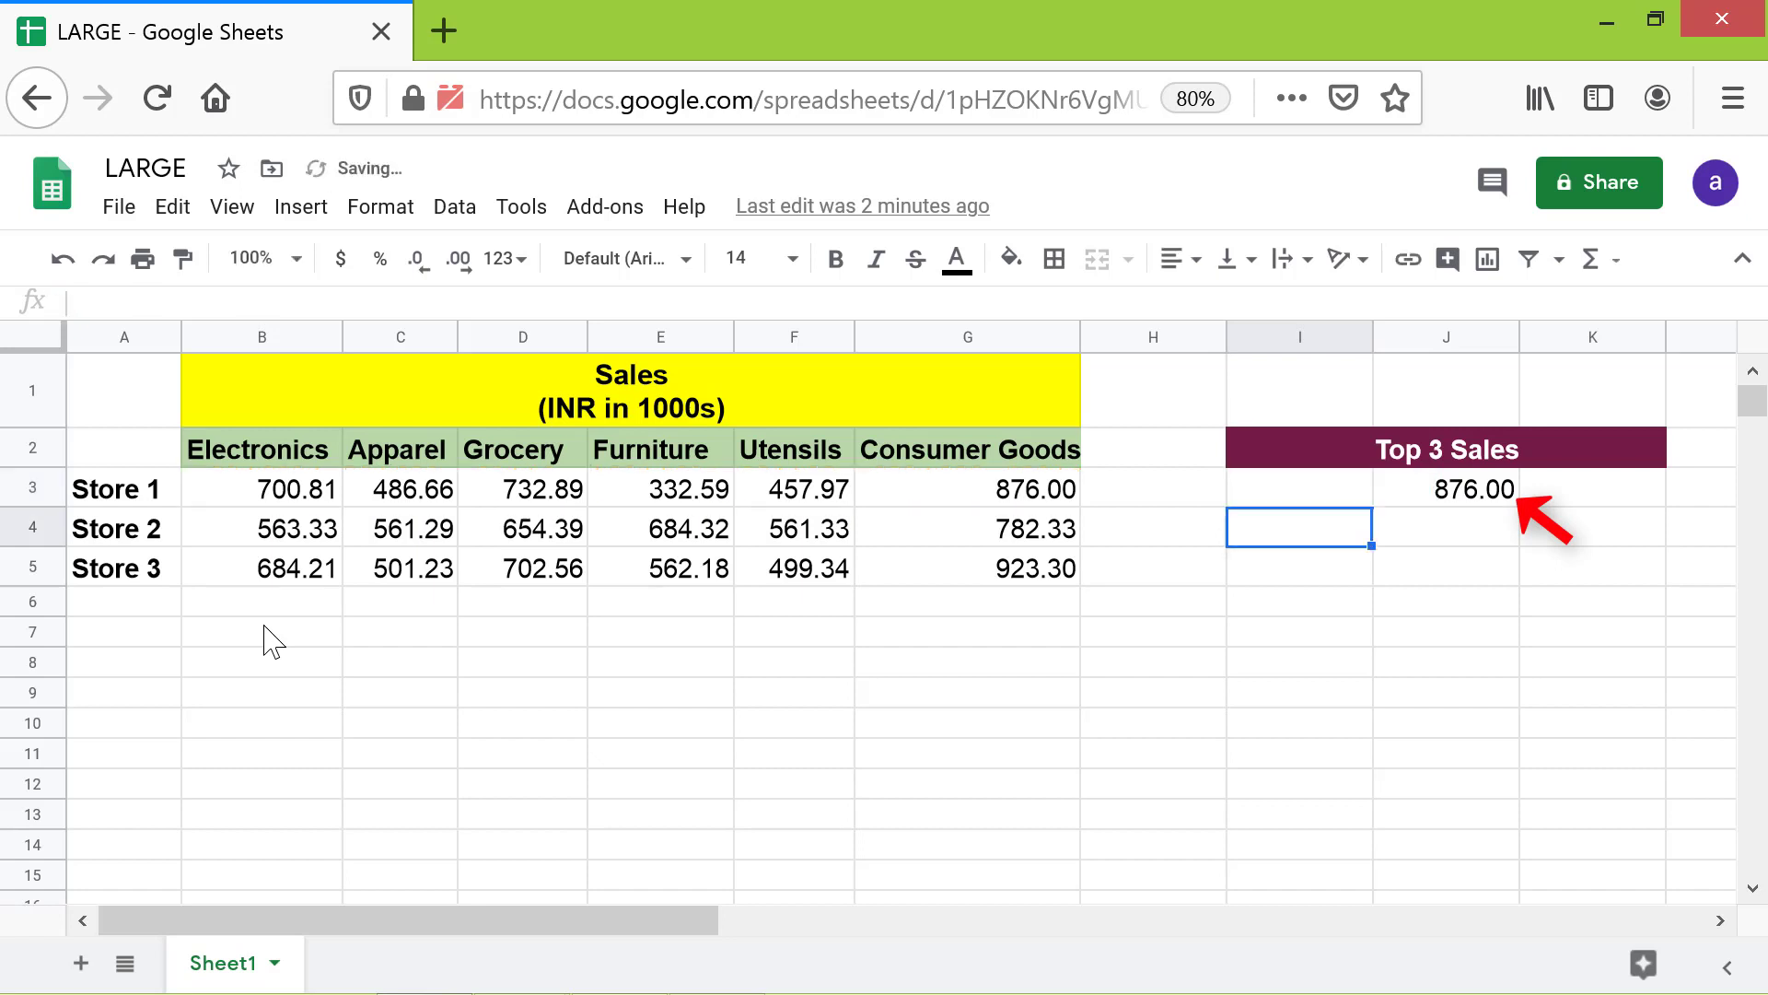
- Fill I3's formula into J3 and set its rank argument to 2, giving =LARGE($B$3:$G$3,2)
{"action": "left_click", "coordinate": [1313, 491]}
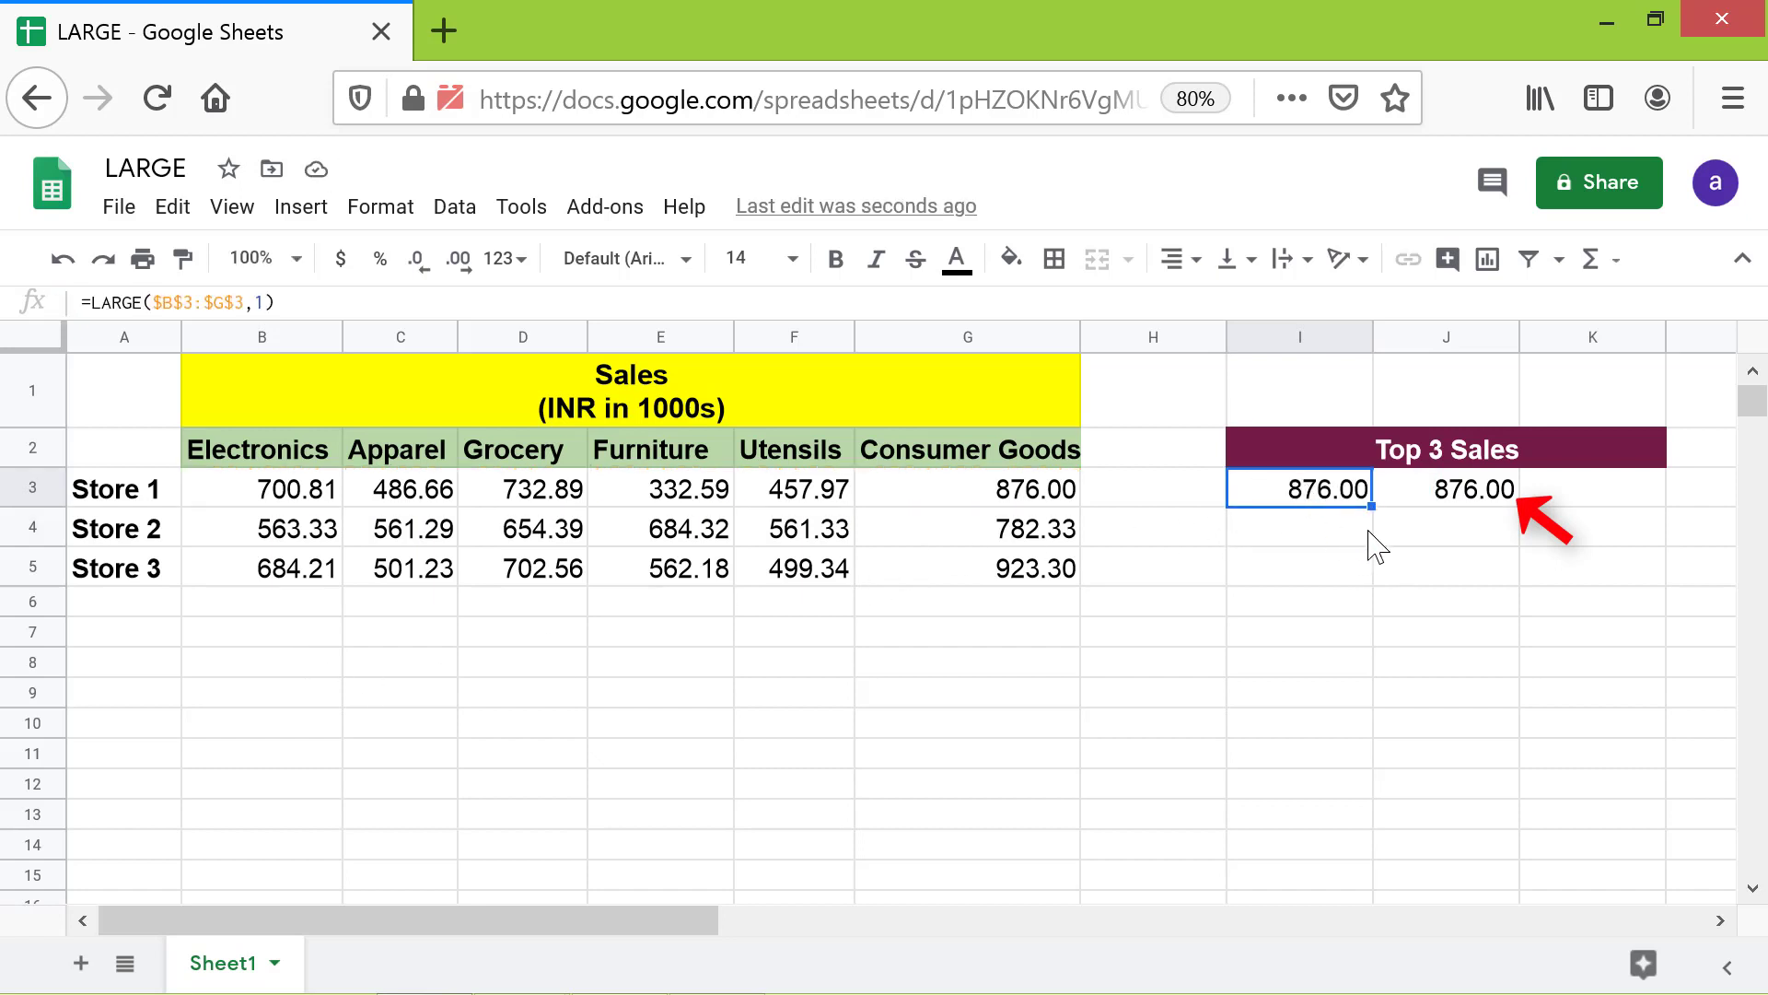
{"action": "left_click_drag", "start_coordinate": [1371, 505], "coordinate": [1460, 503]}
{"action": "left_click", "coordinate": [1450, 536]}
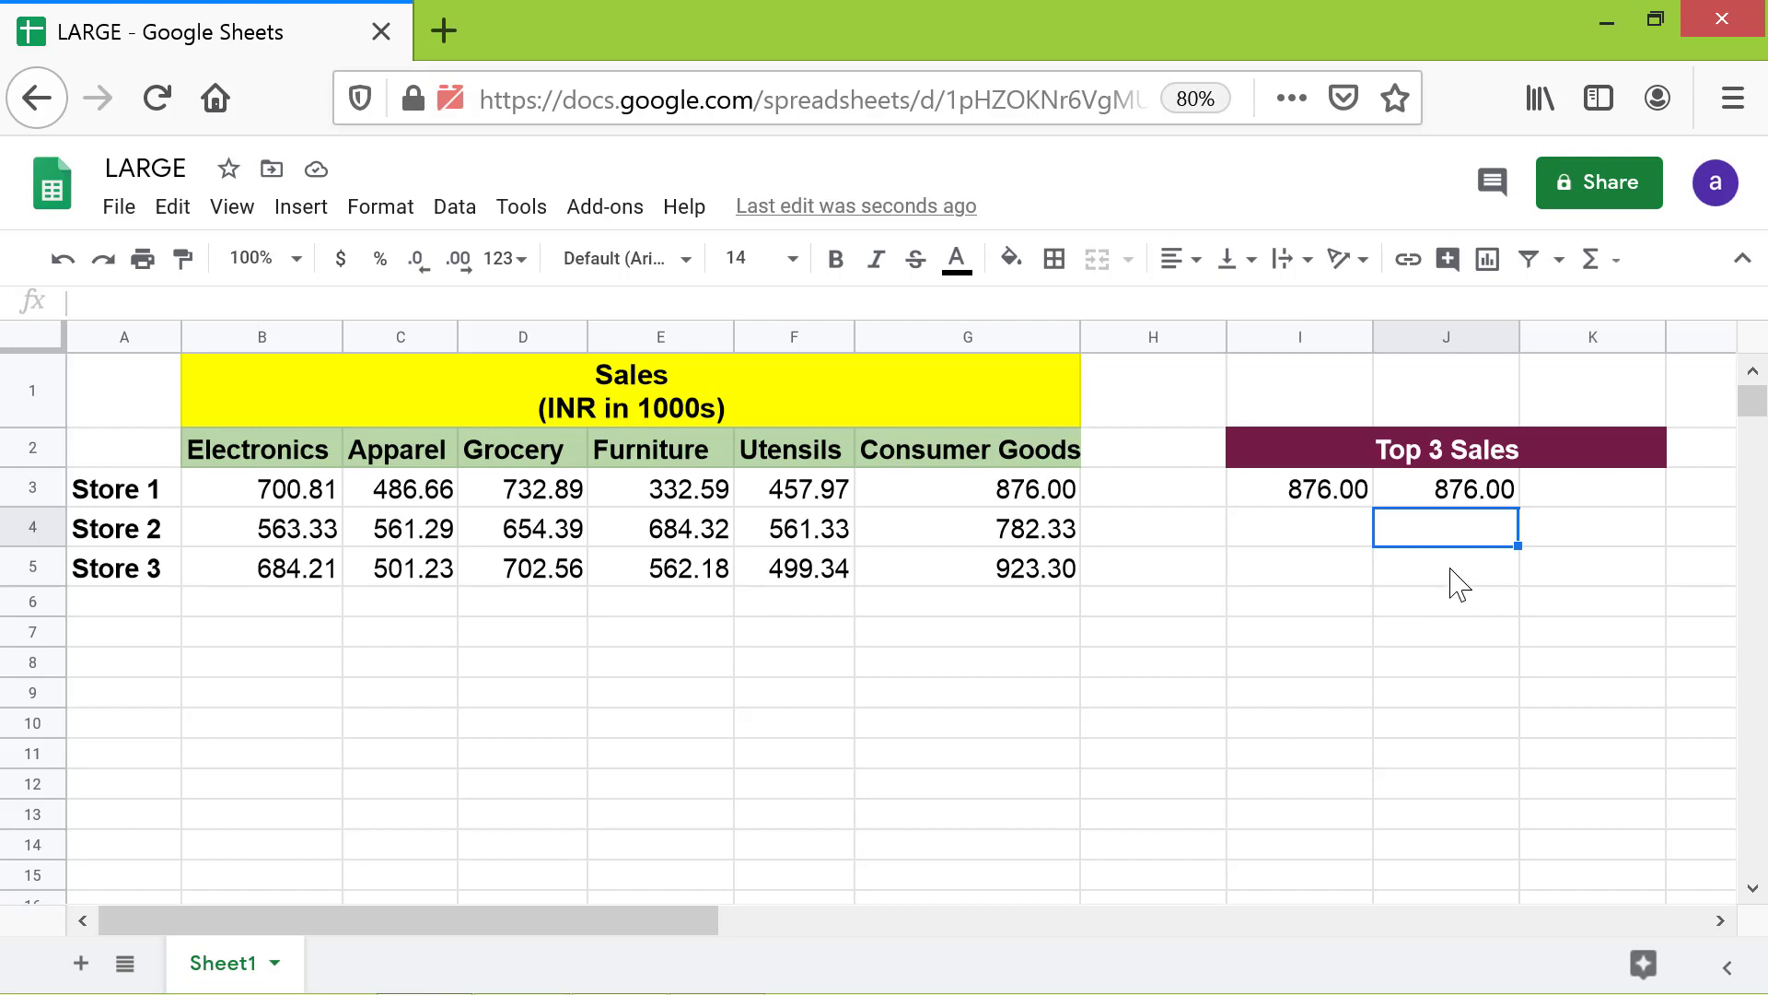
{"action": "left_click", "coordinate": [1468, 489]}
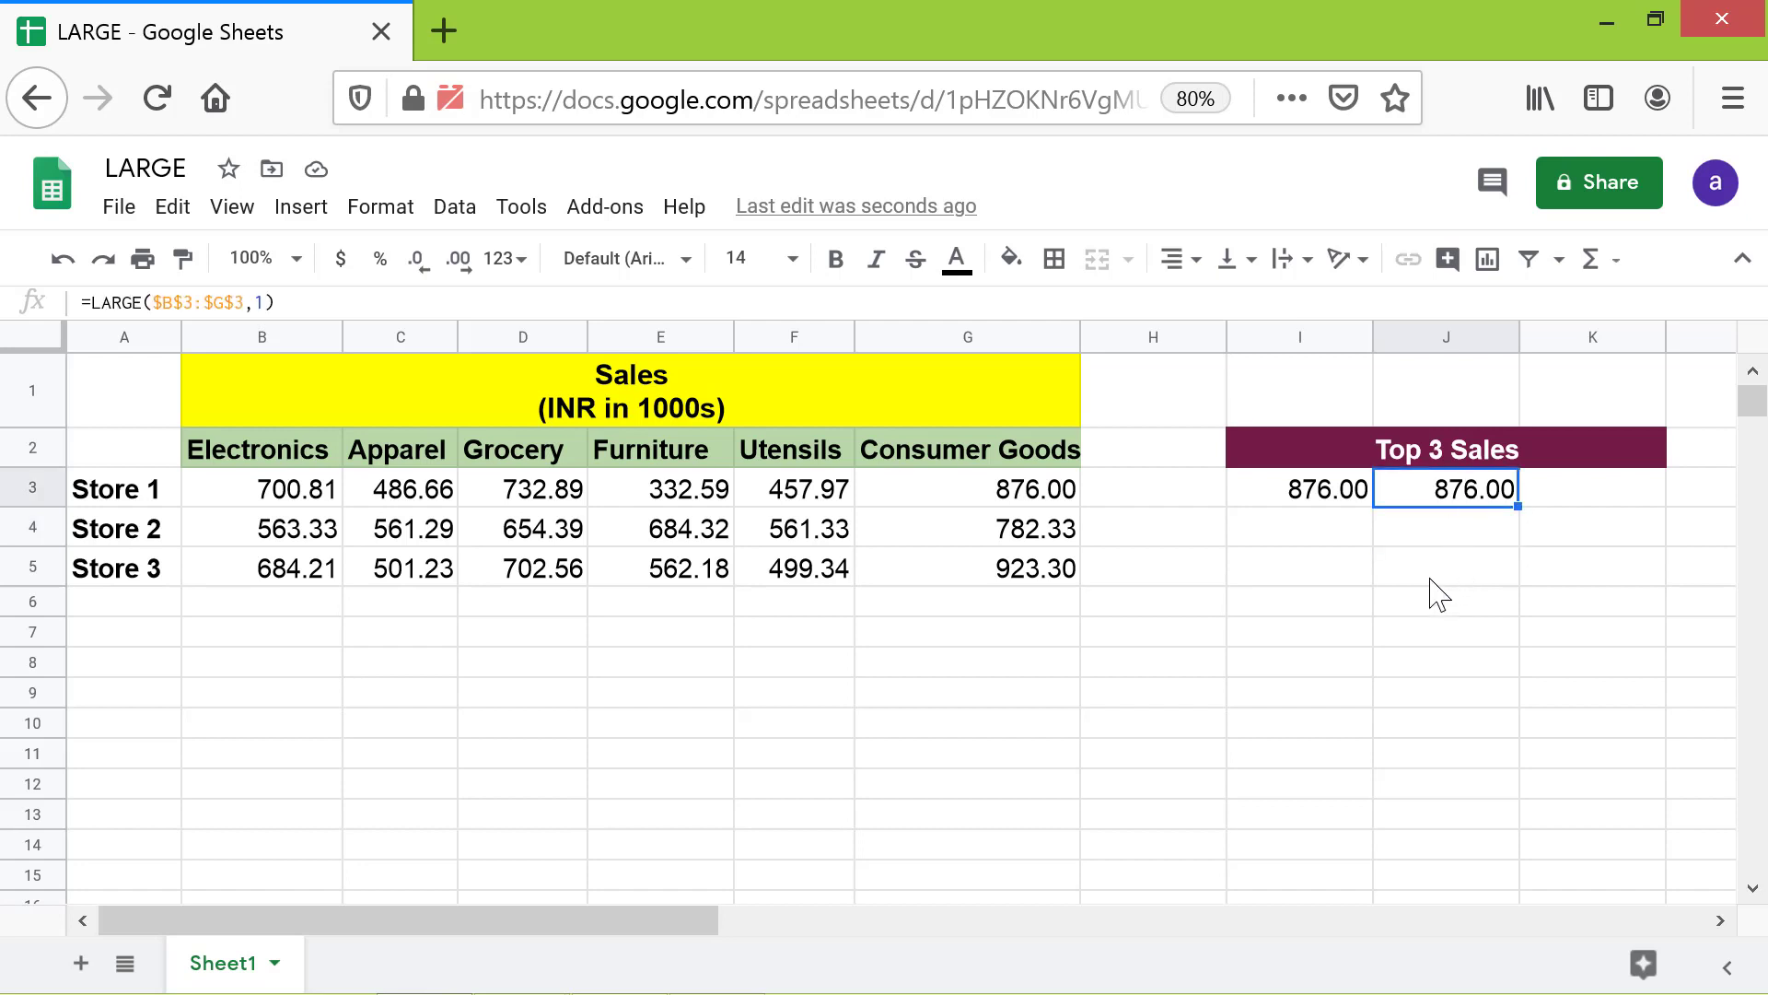
{"action": "double_click", "coordinate": [260, 303]}
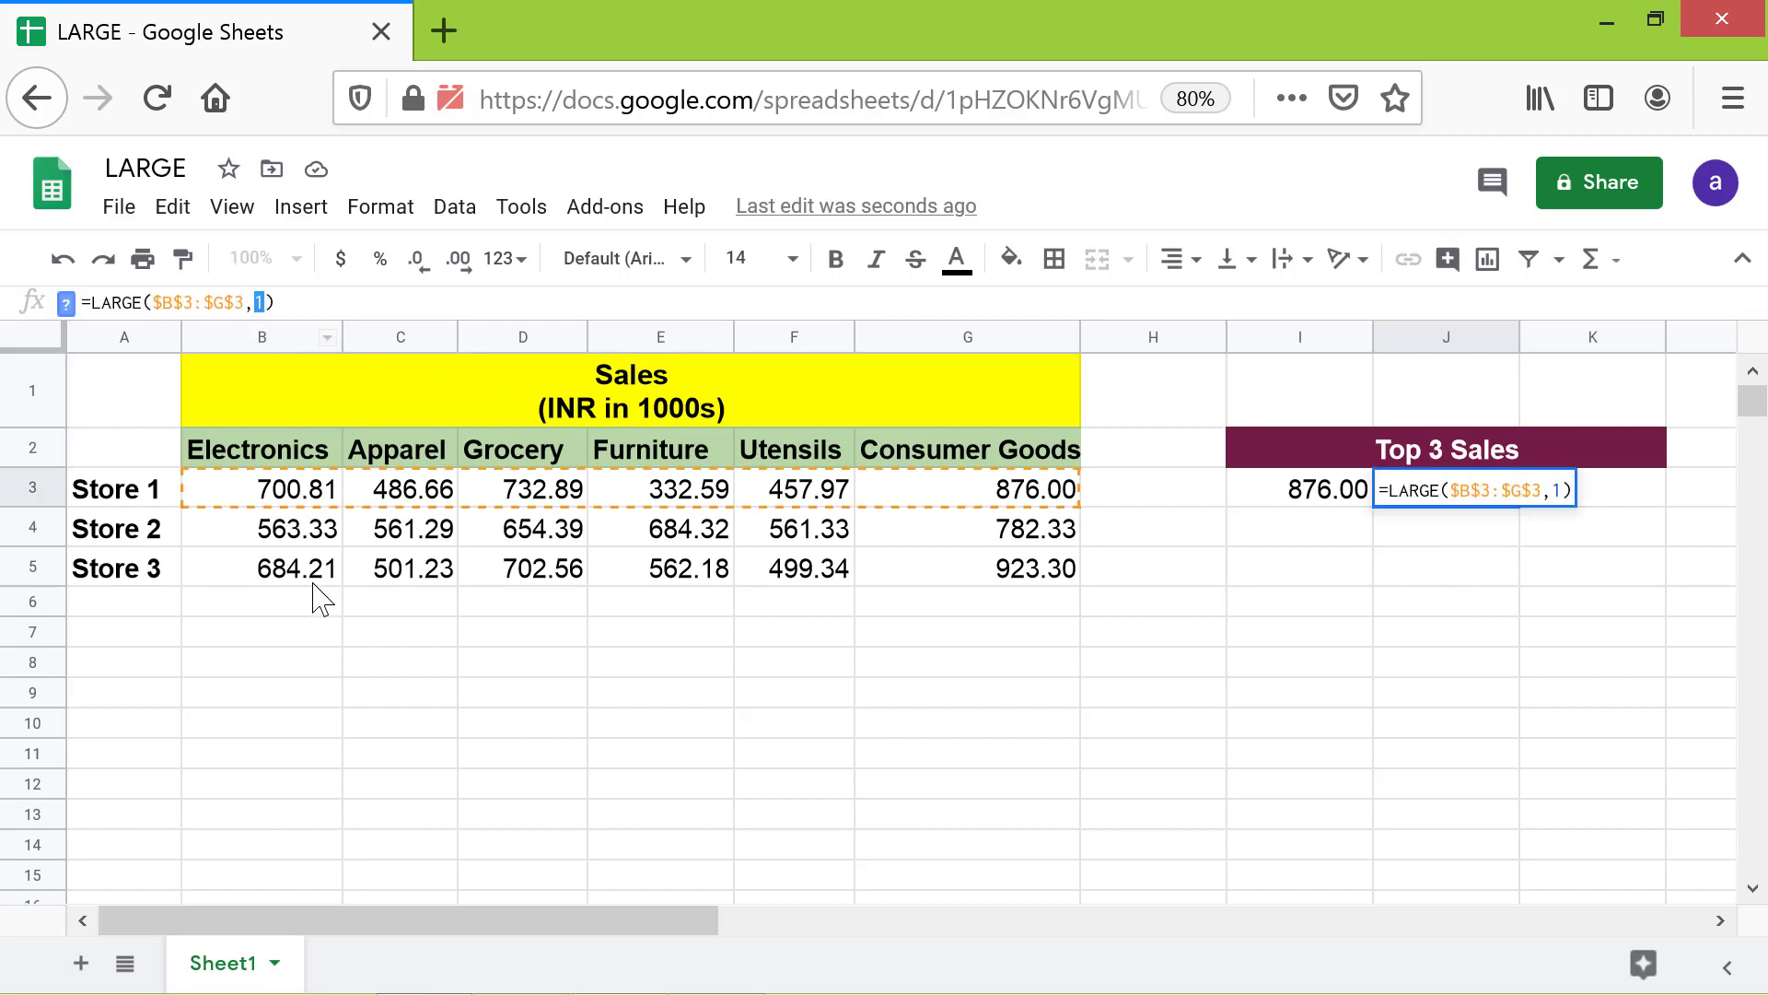
{"action": "type", "text": "2"}
{"action": "key", "text": "Return"}
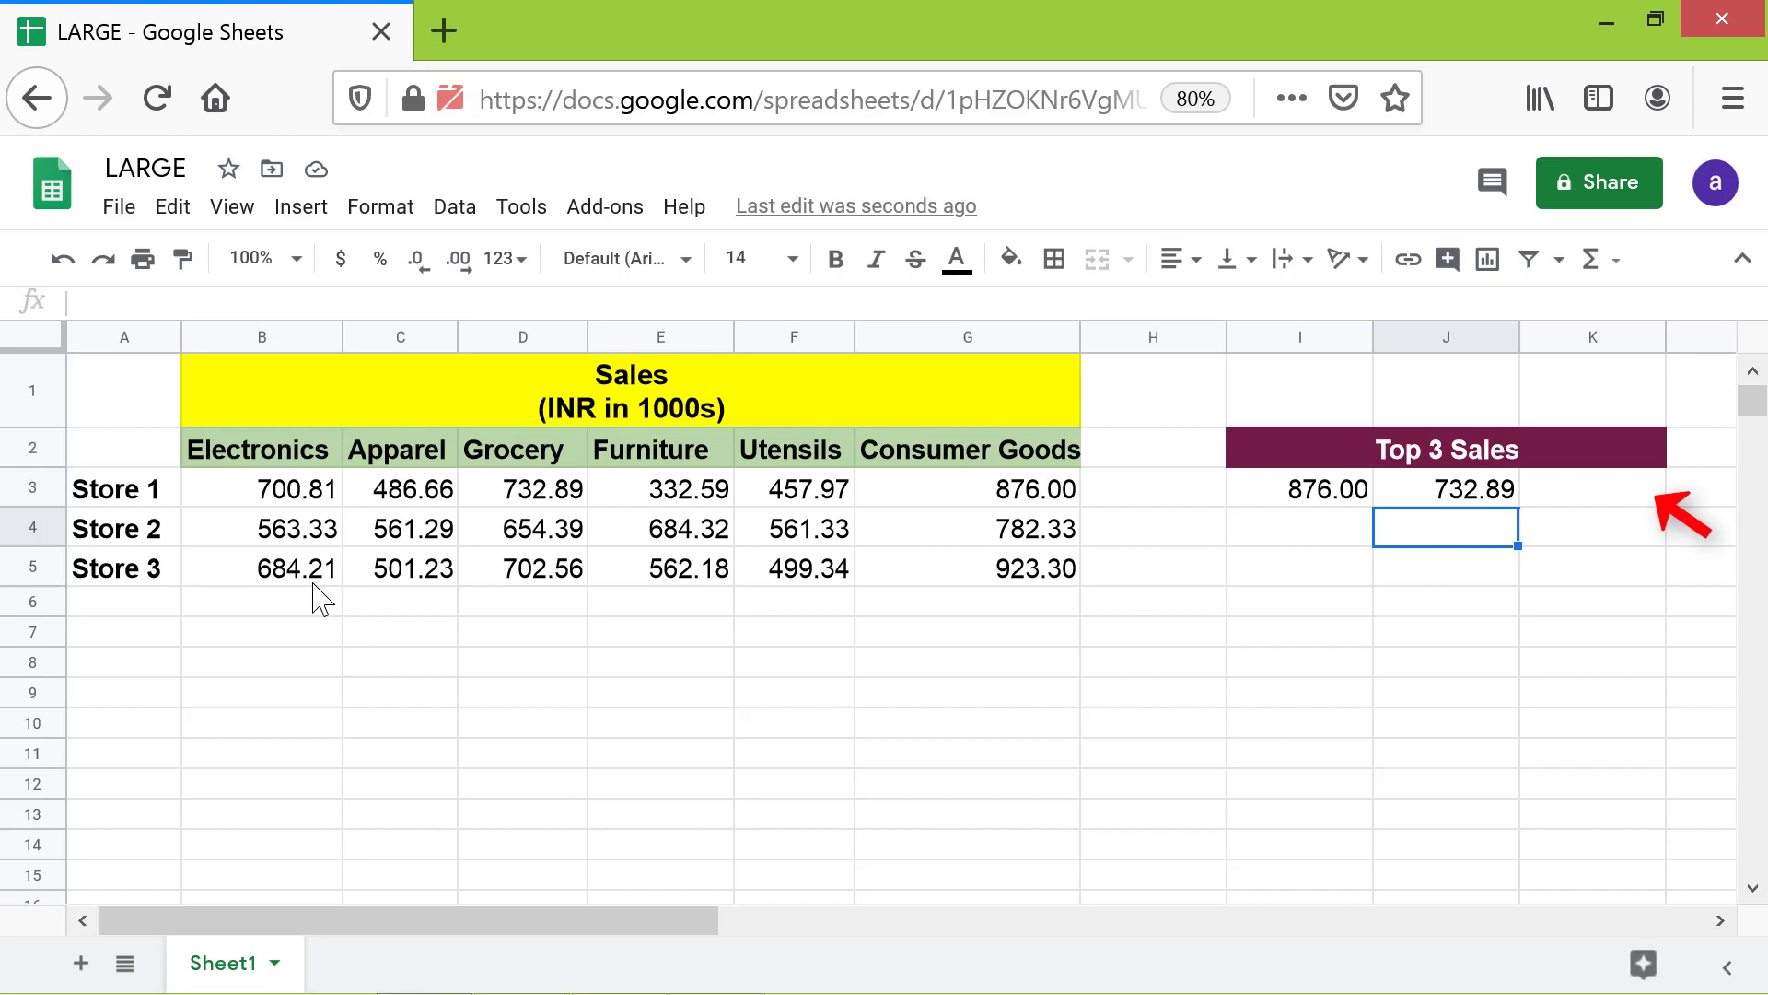
- Fill J3's formula into K3 and set its rank argument to 3 for the third-highest sales figure
{"action": "key", "text": "Up"}
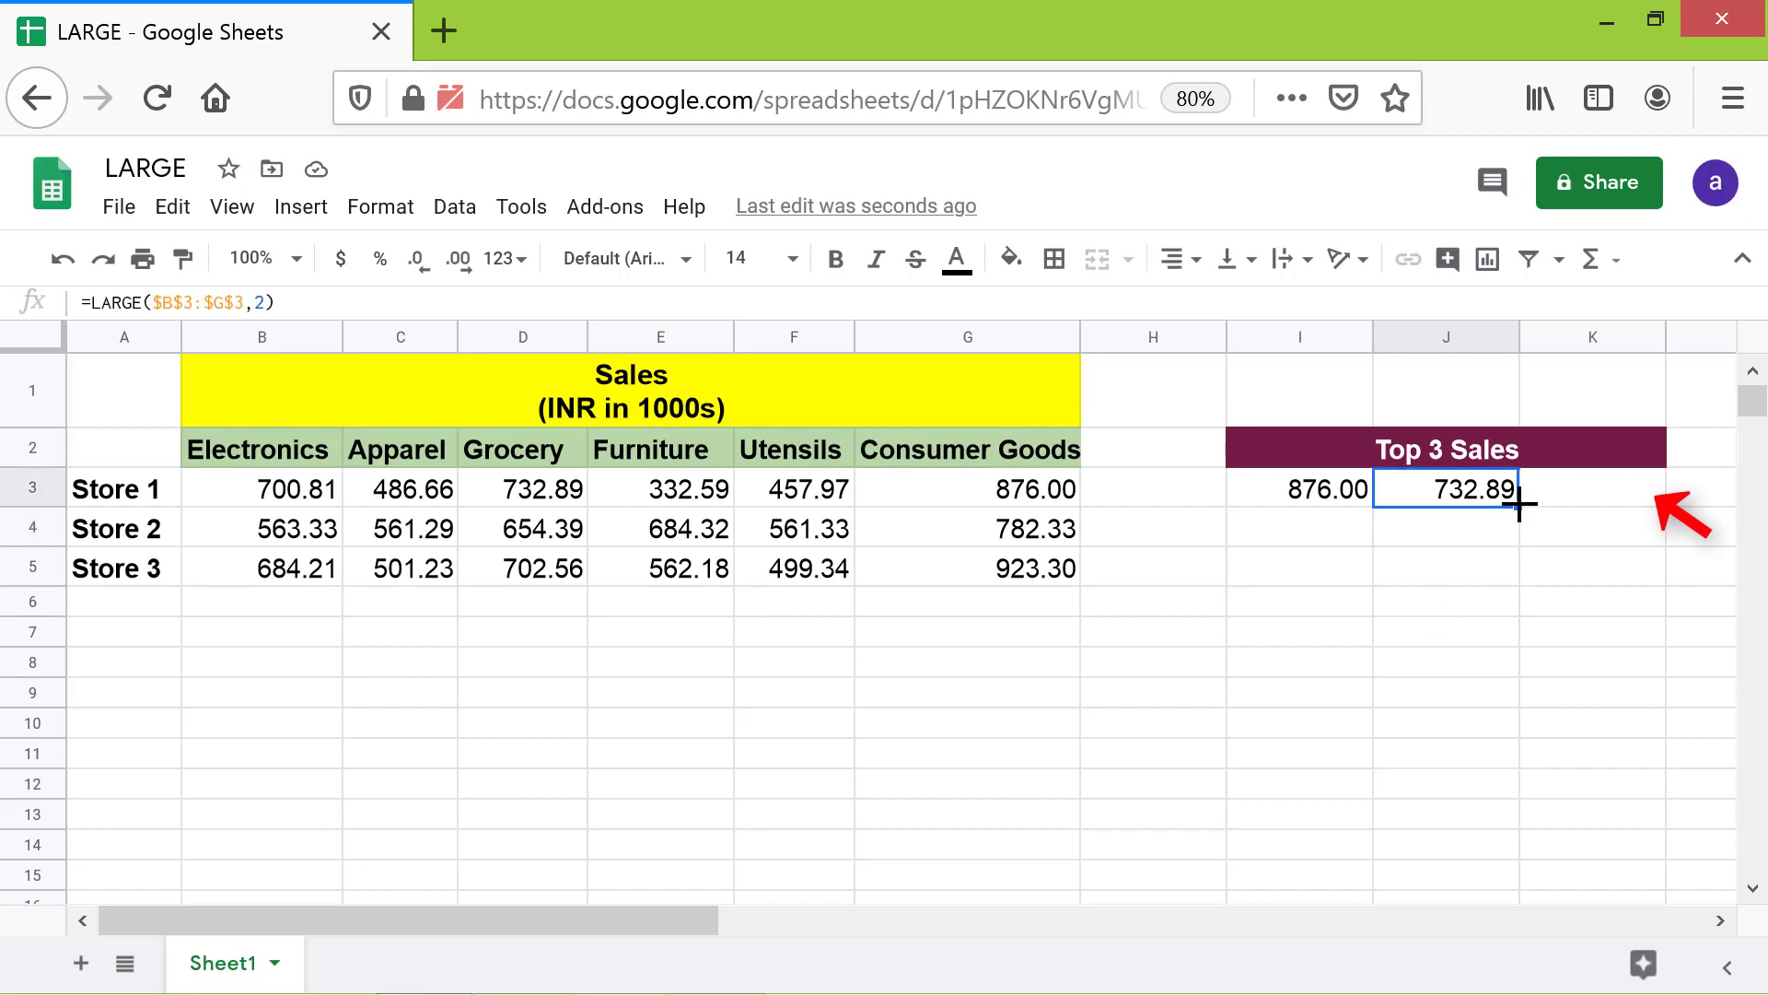
{"action": "left_click_drag", "start_coordinate": [1517, 505], "coordinate": [1591, 508]}
{"action": "left_click", "coordinate": [1584, 543]}
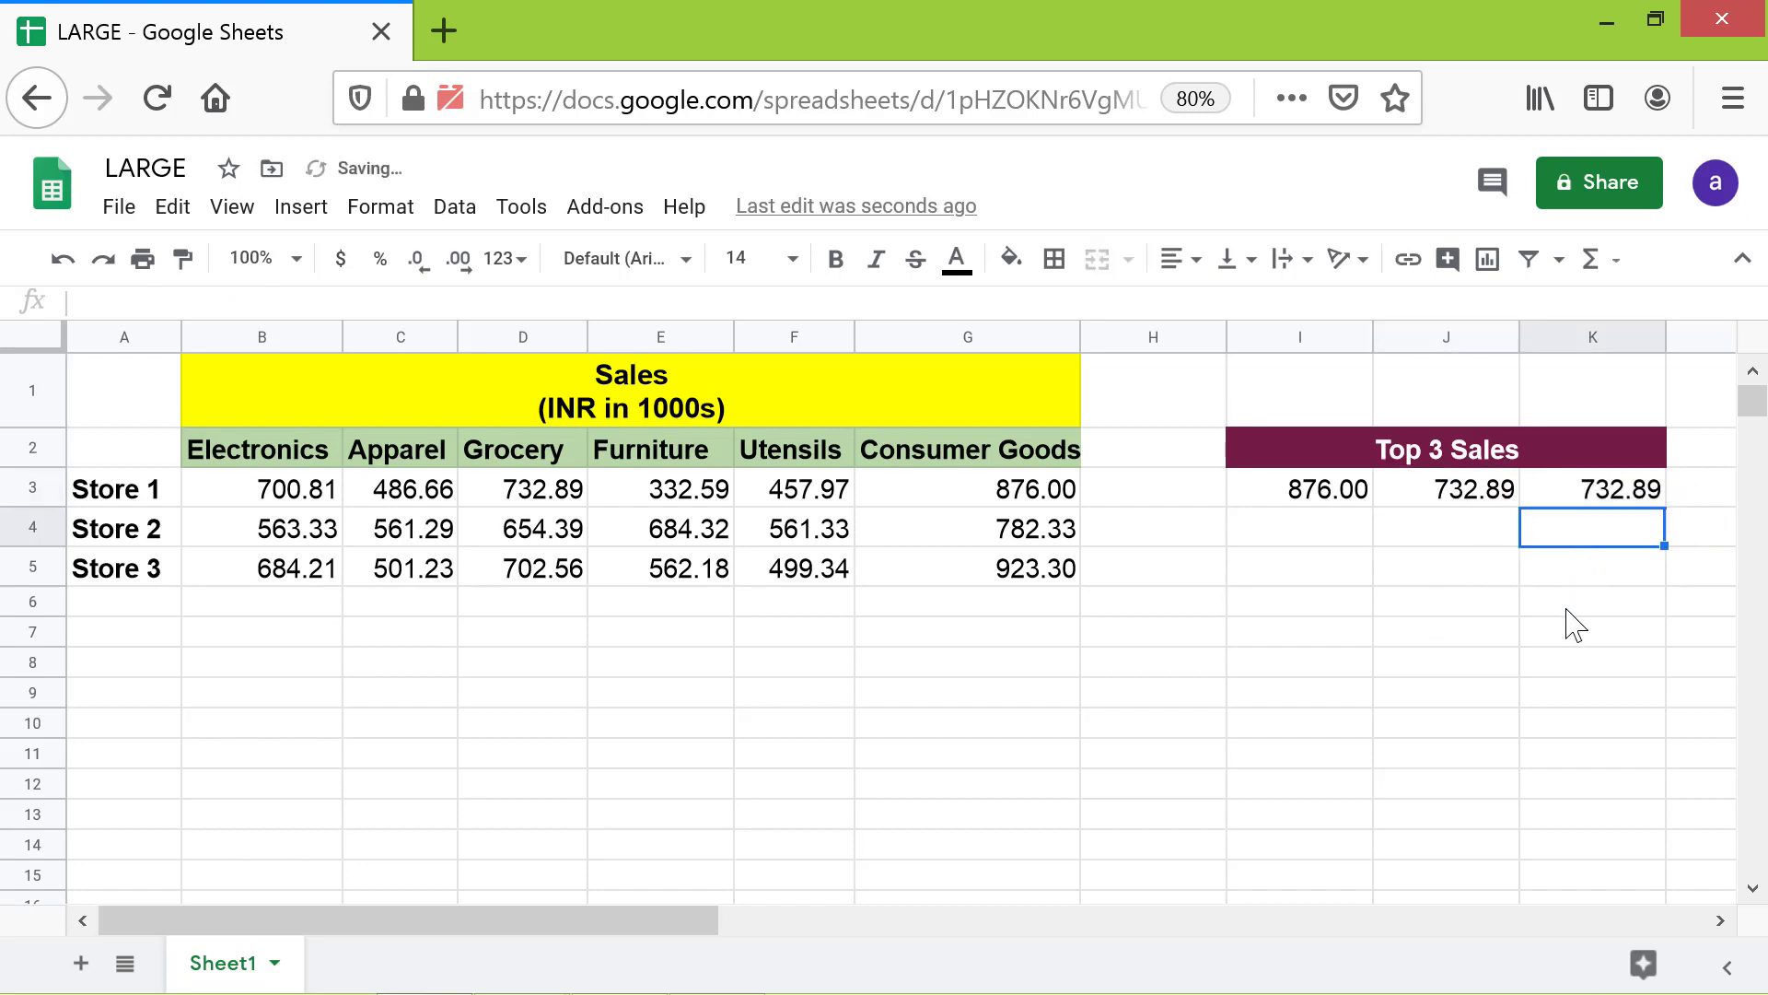
{"action": "left_click", "coordinate": [1608, 500]}
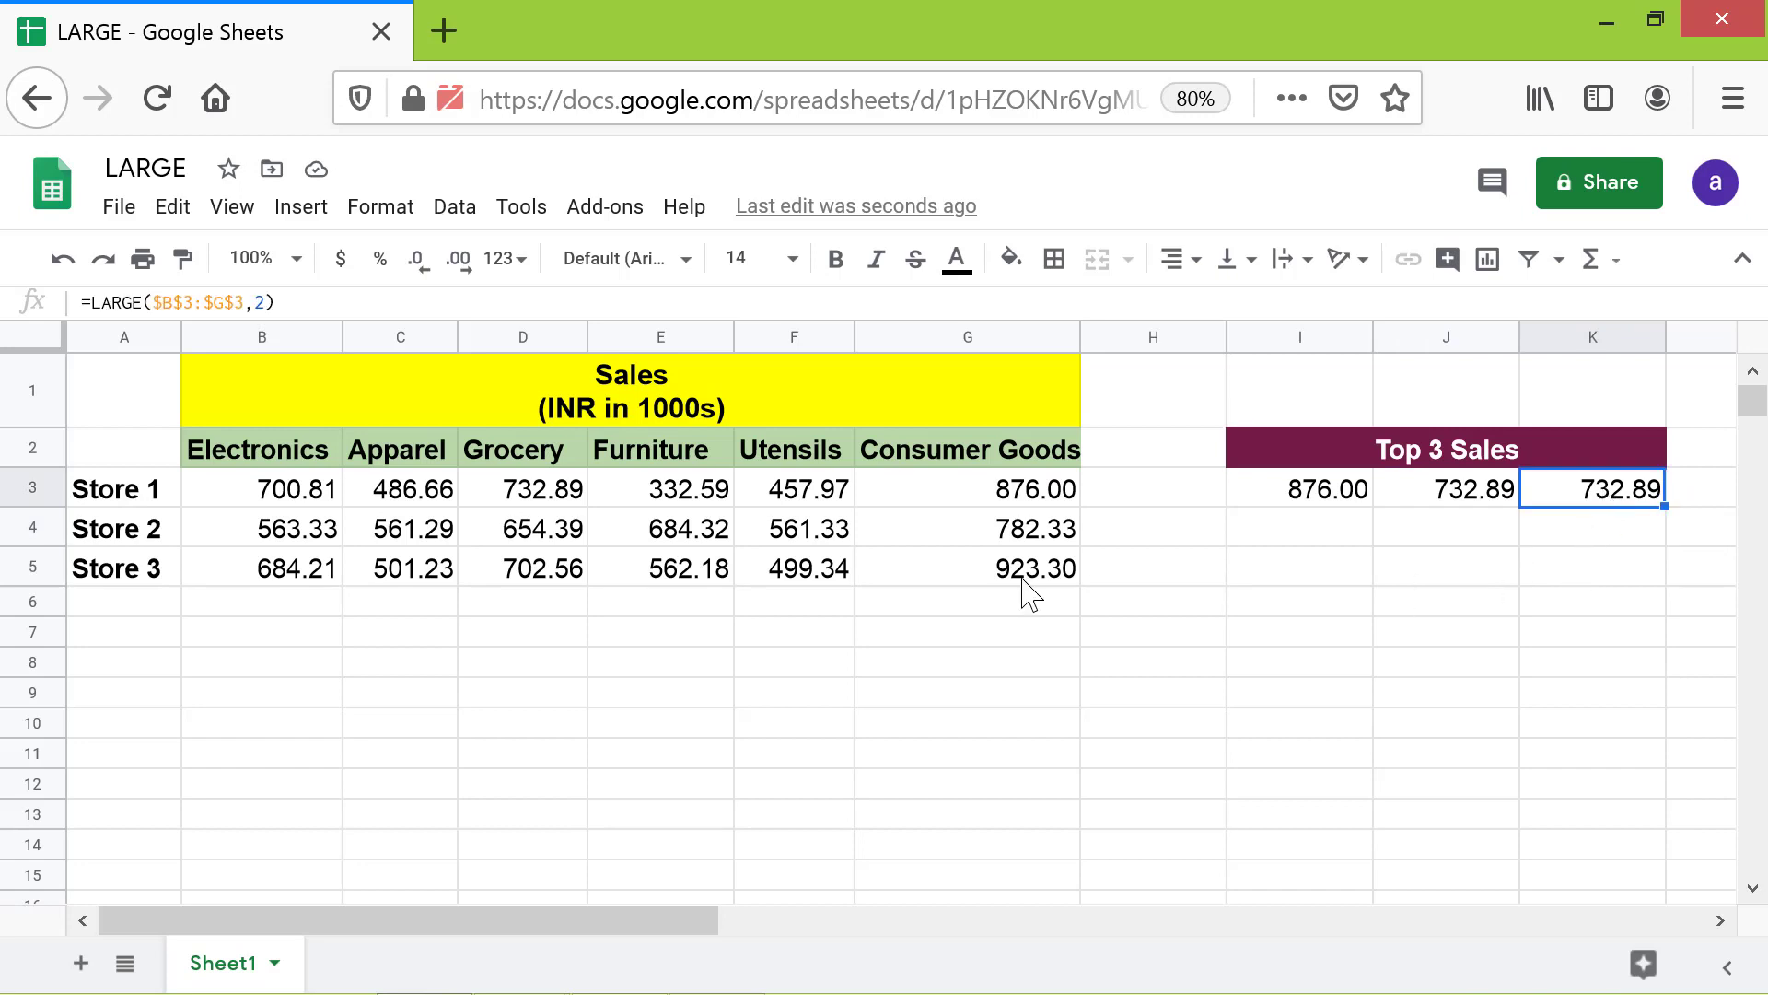
{"action": "double_click", "coordinate": [260, 302]}
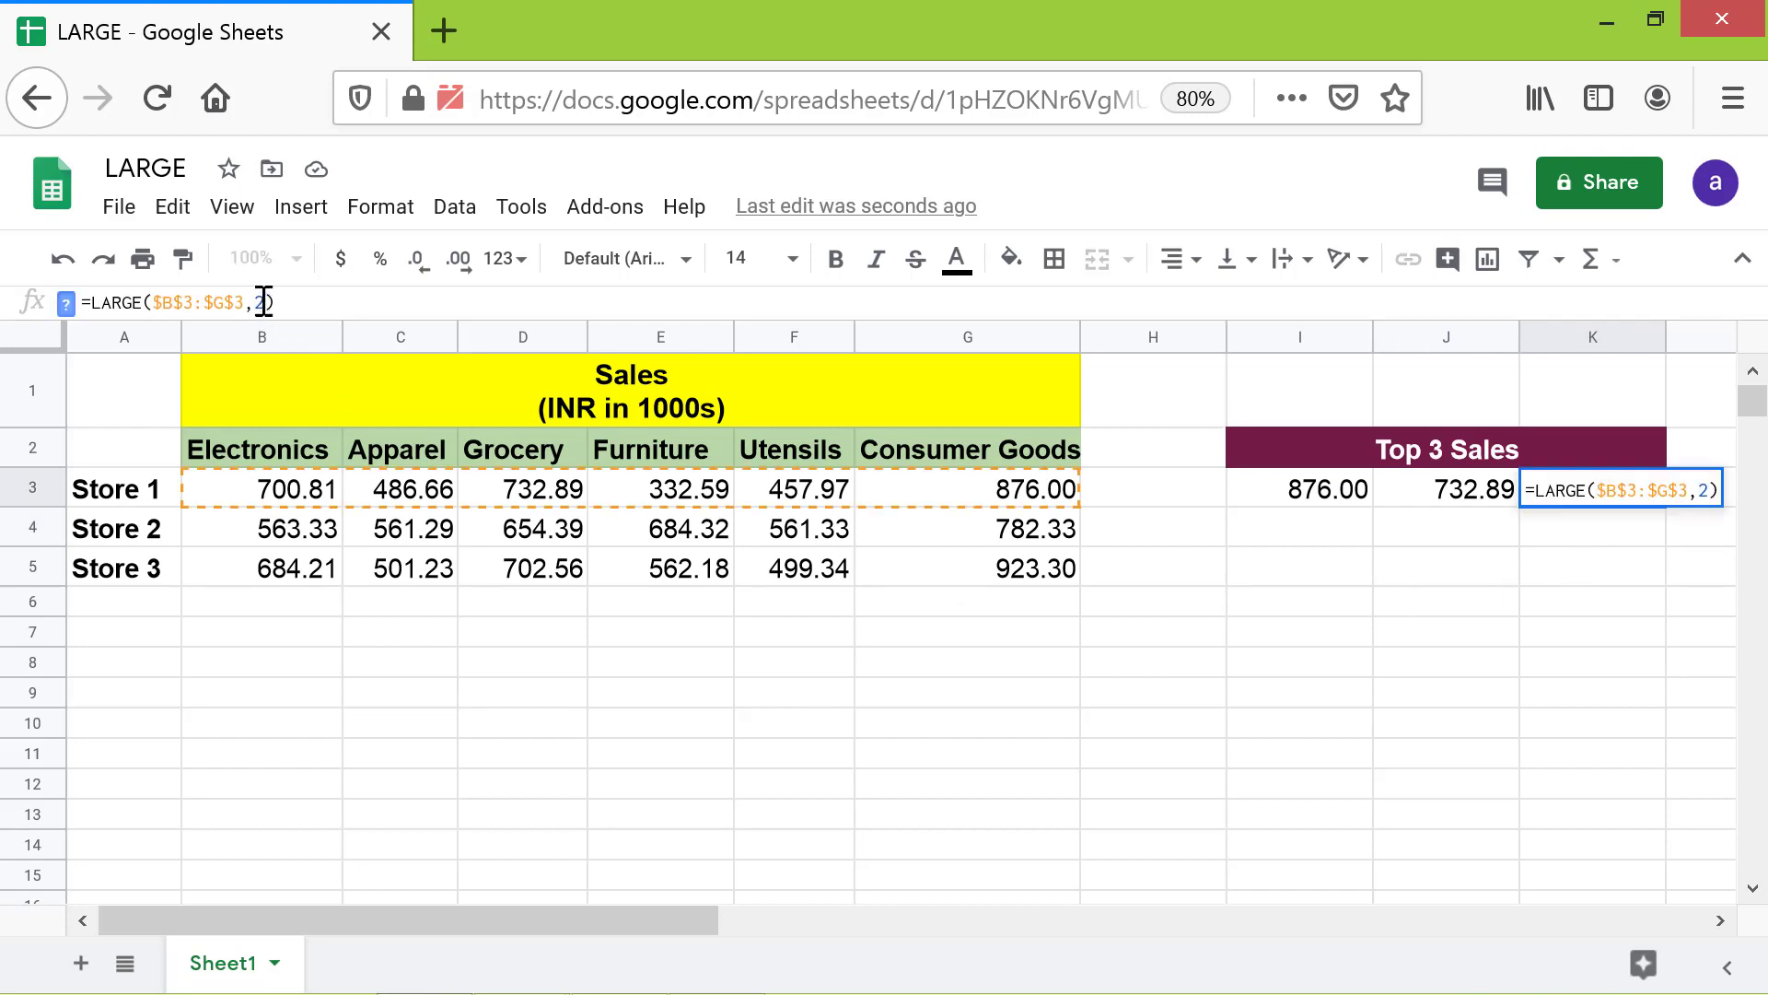
{"action": "type", "text": "3"}
{"action": "key", "text": "Return"}
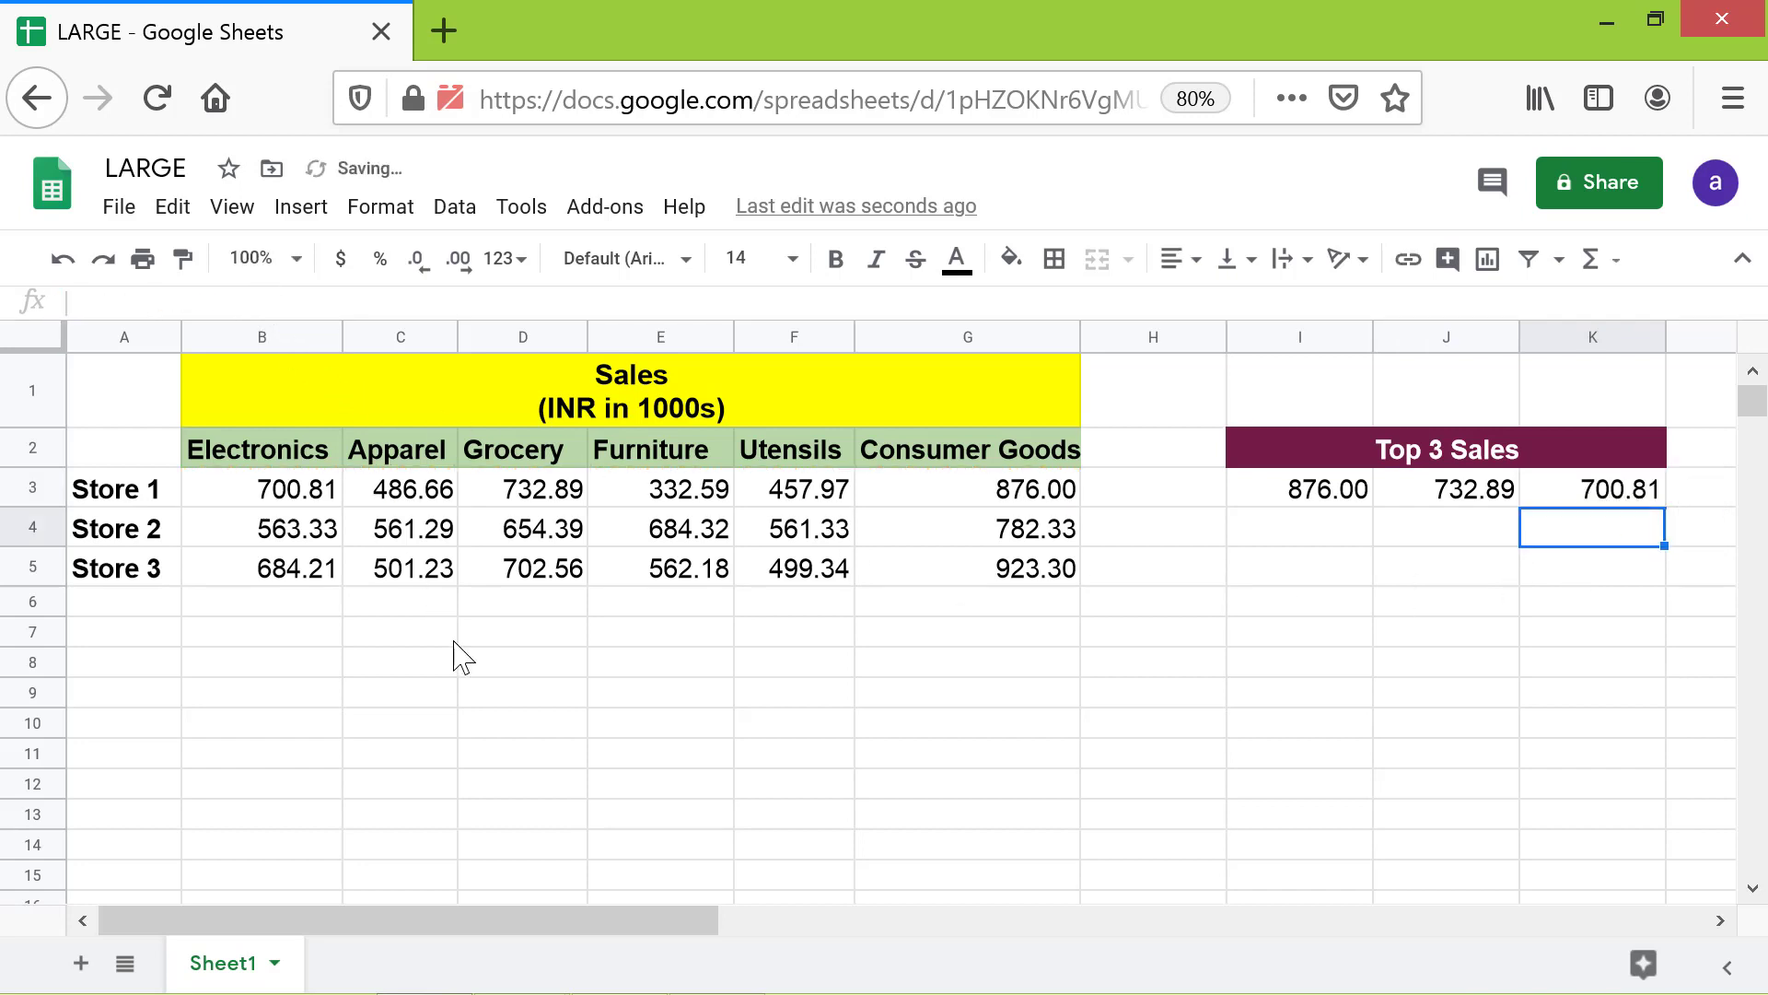